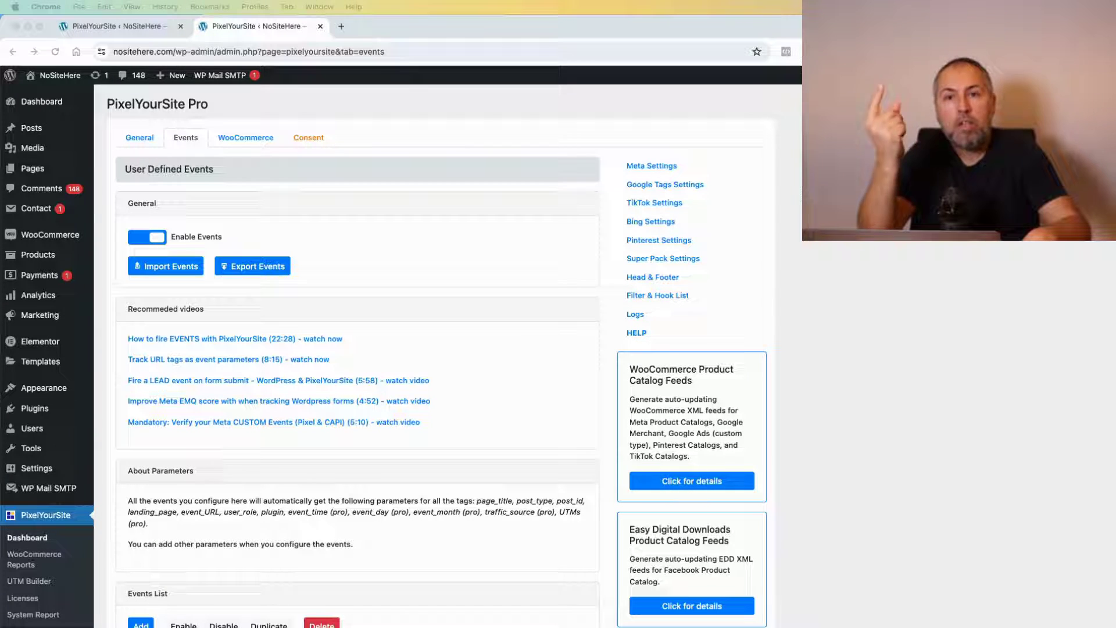
click(141, 140)
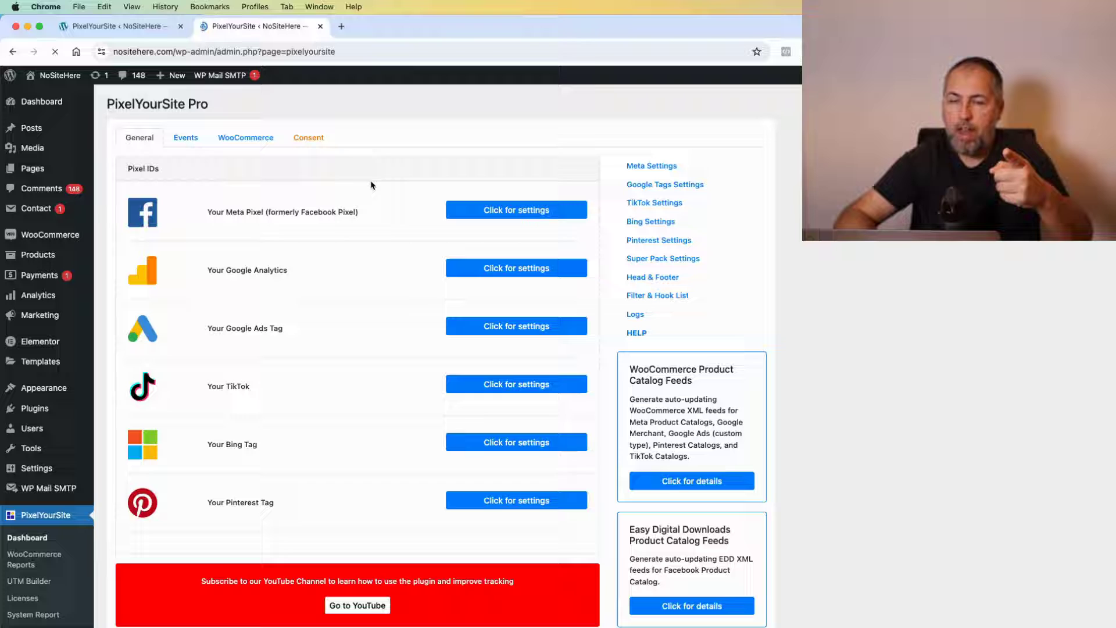
click(474, 268)
click(473, 268)
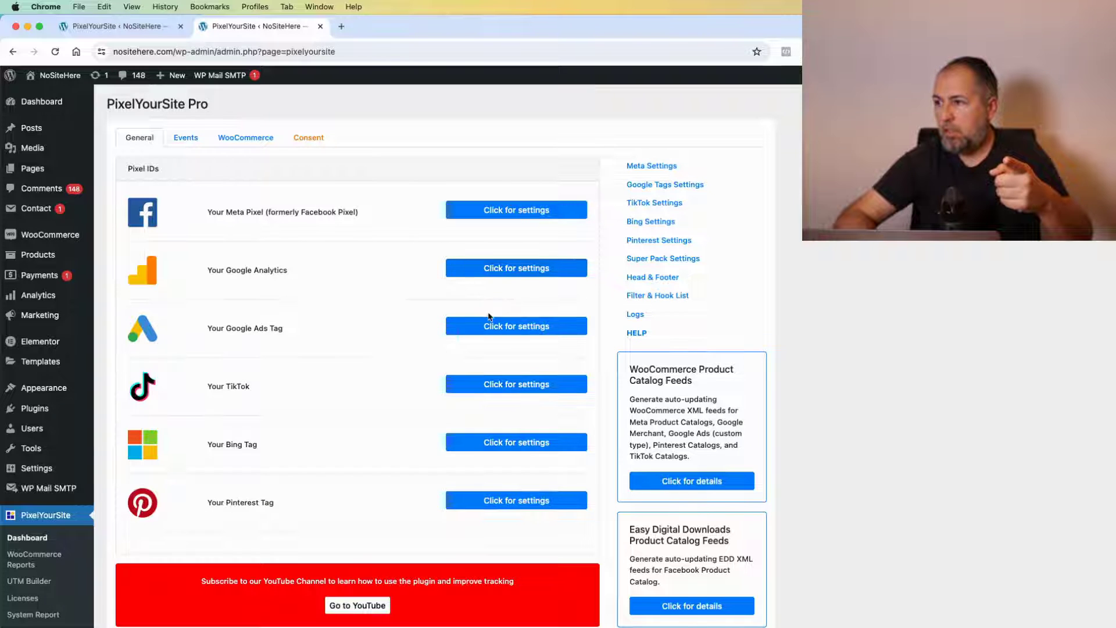
click(488, 267)
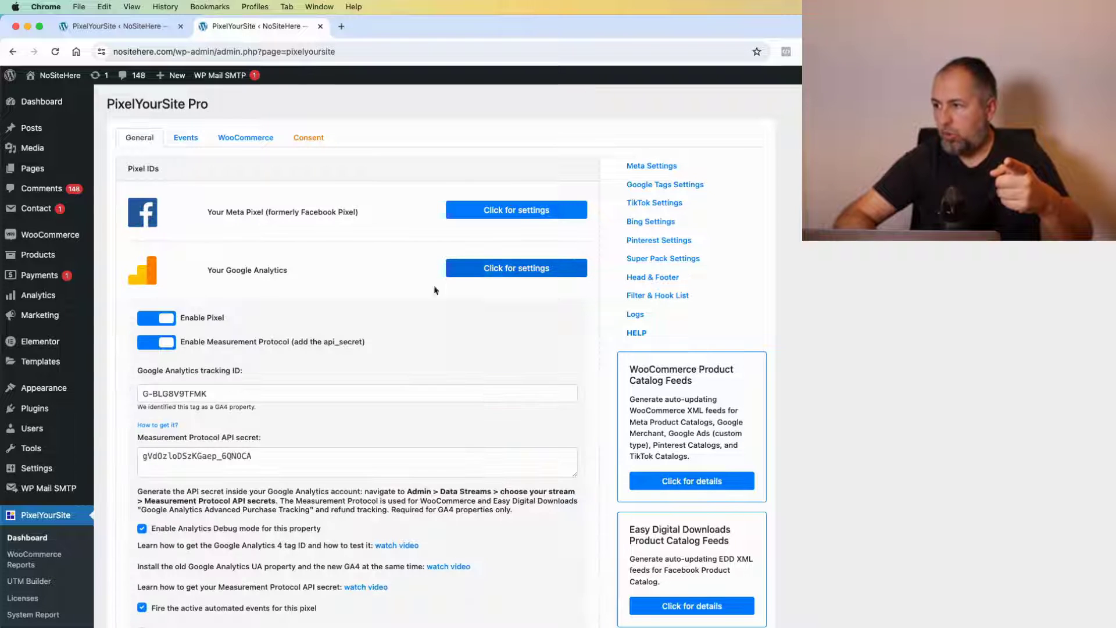
click(480, 269)
click(487, 325)
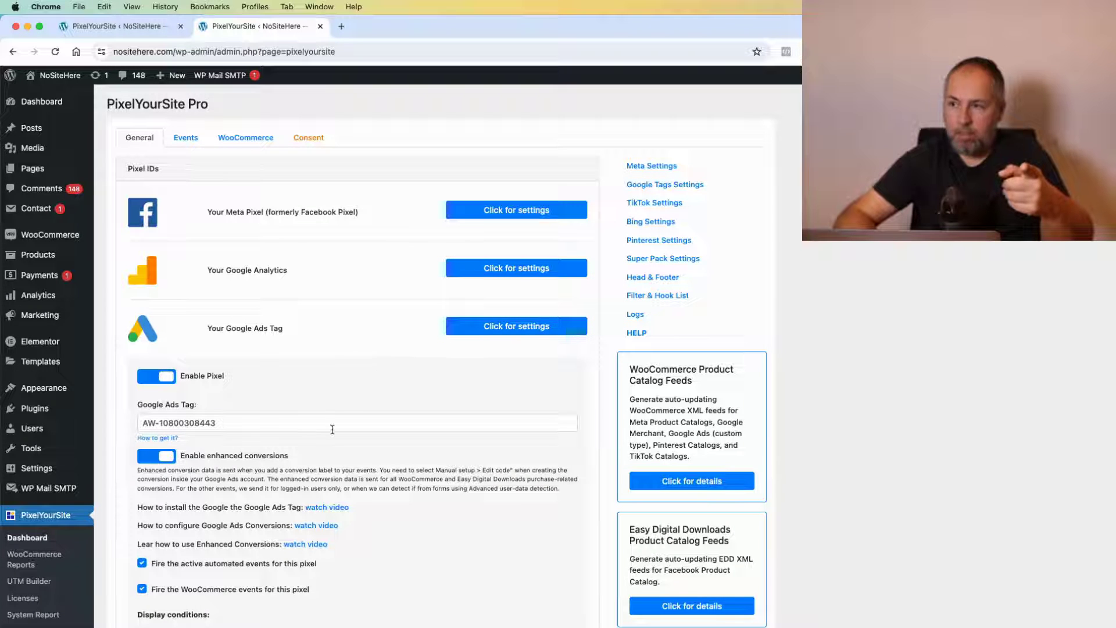
click(476, 326)
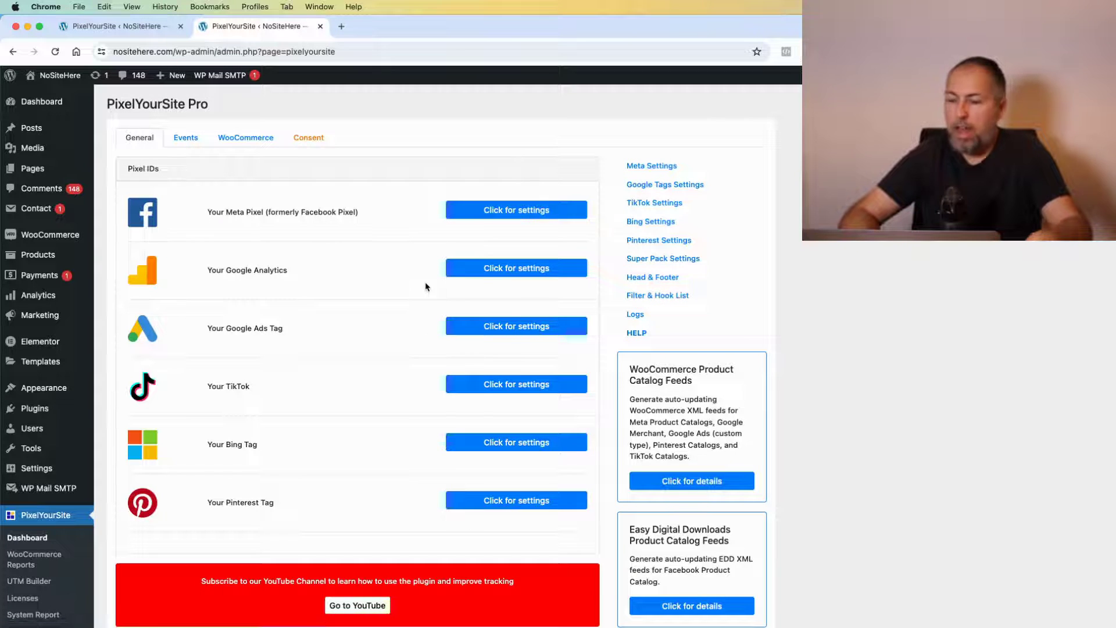
click(457, 278)
scroll(414, 353, down, 10)
scroll(406, 354, down, 4)
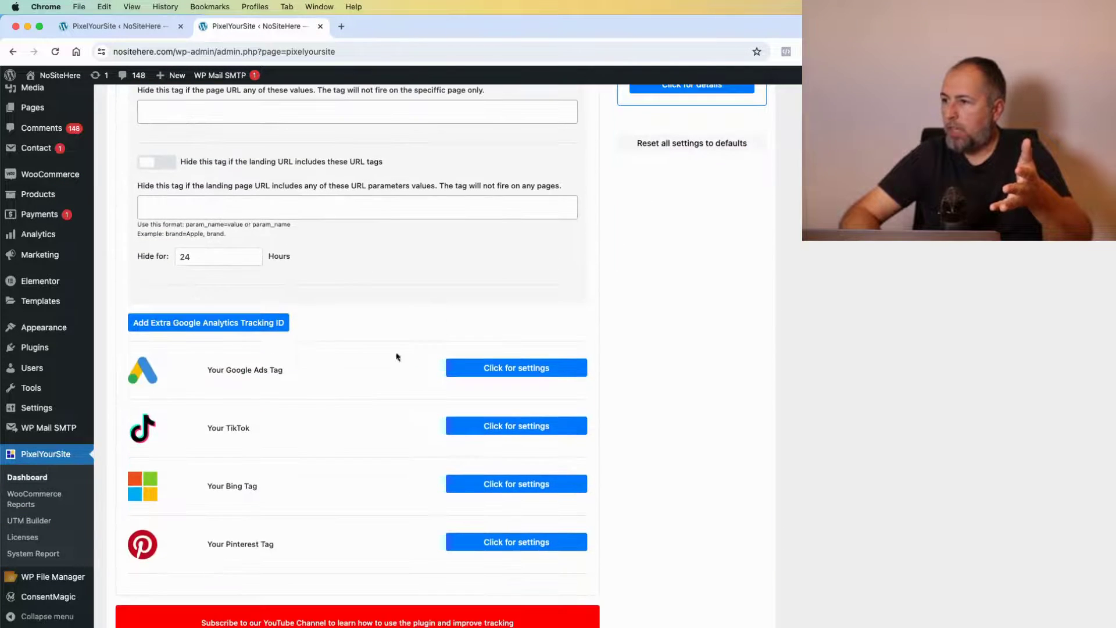
click(271, 323)
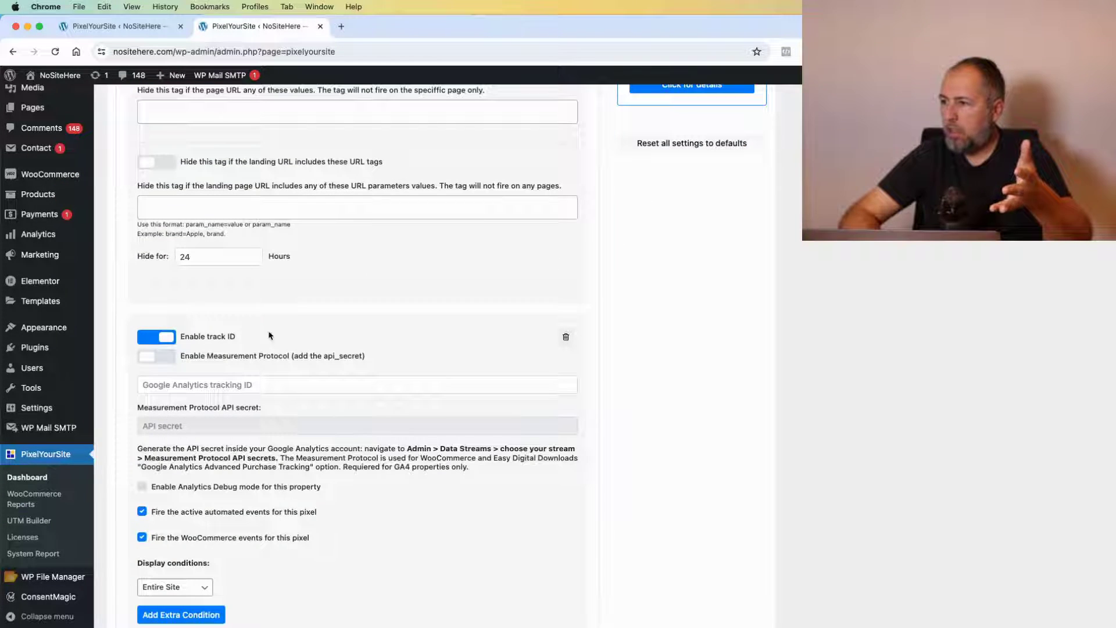
click(565, 336)
scroll(529, 243, up, 10)
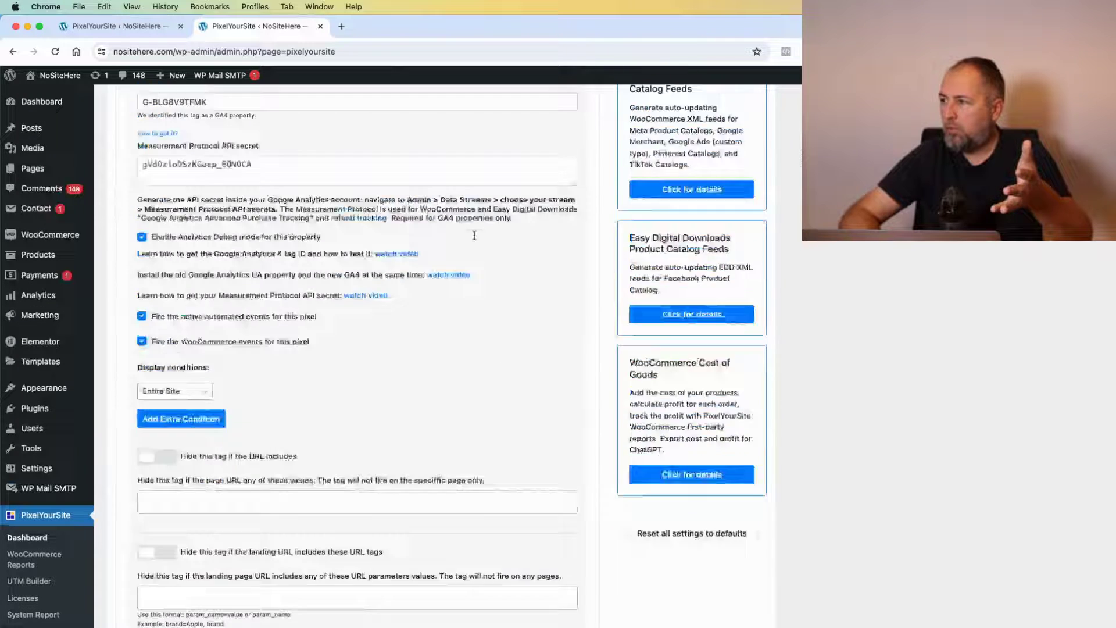
scroll(533, 193, down, 5)
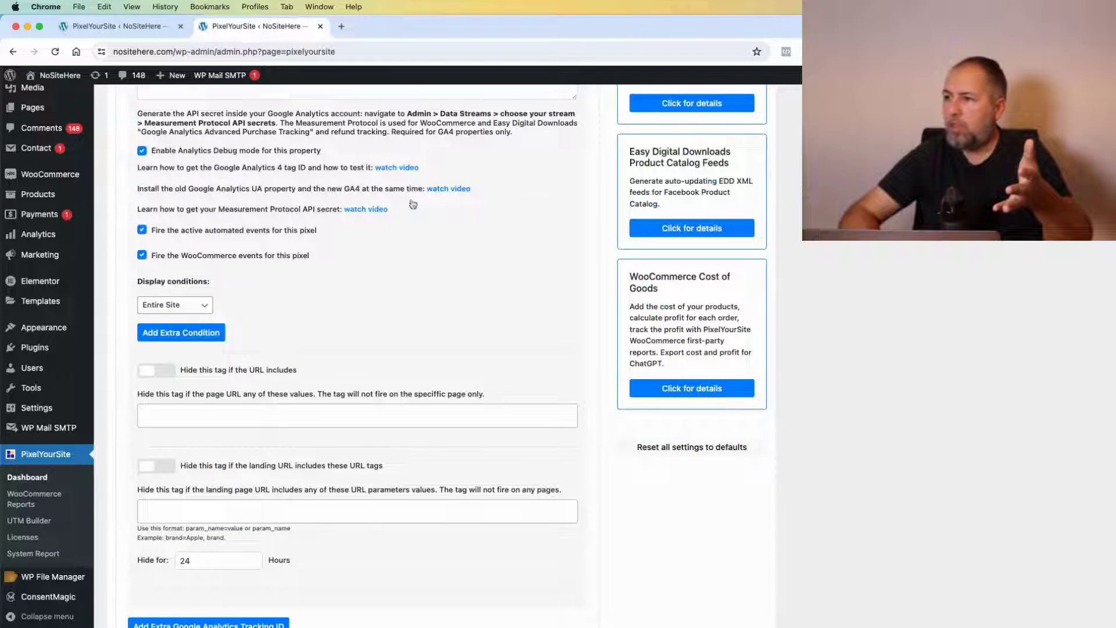
click(177, 306)
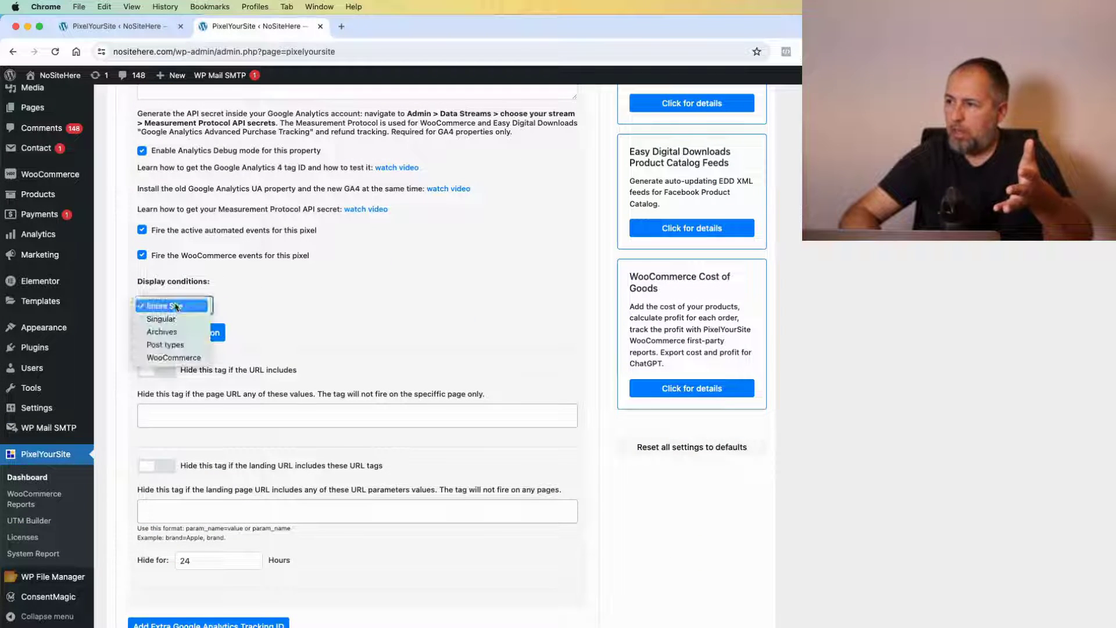
click(300, 327)
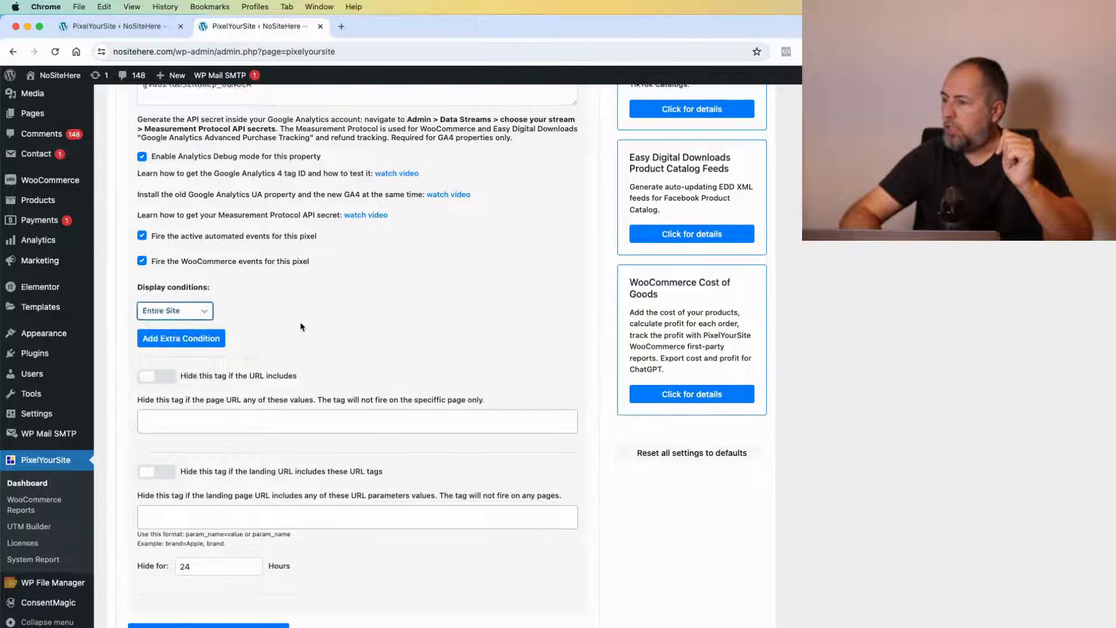
scroll(300, 326, up, 10)
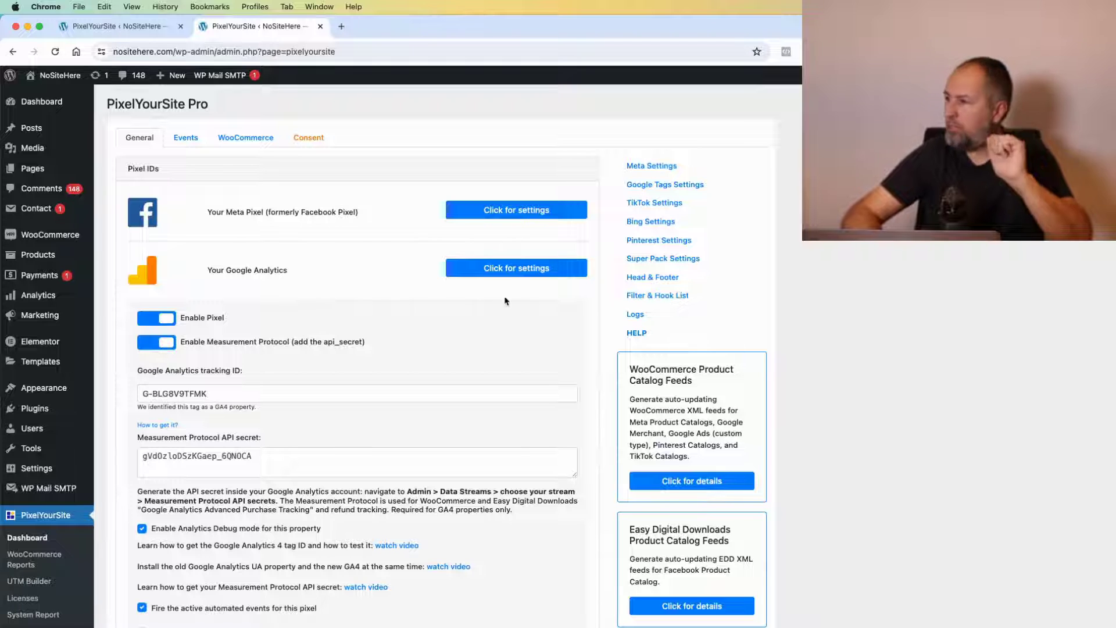
Step: Collapse the Google Analytics settings, add a new custom event from the Events list, and show its trigger options
click(505, 268)
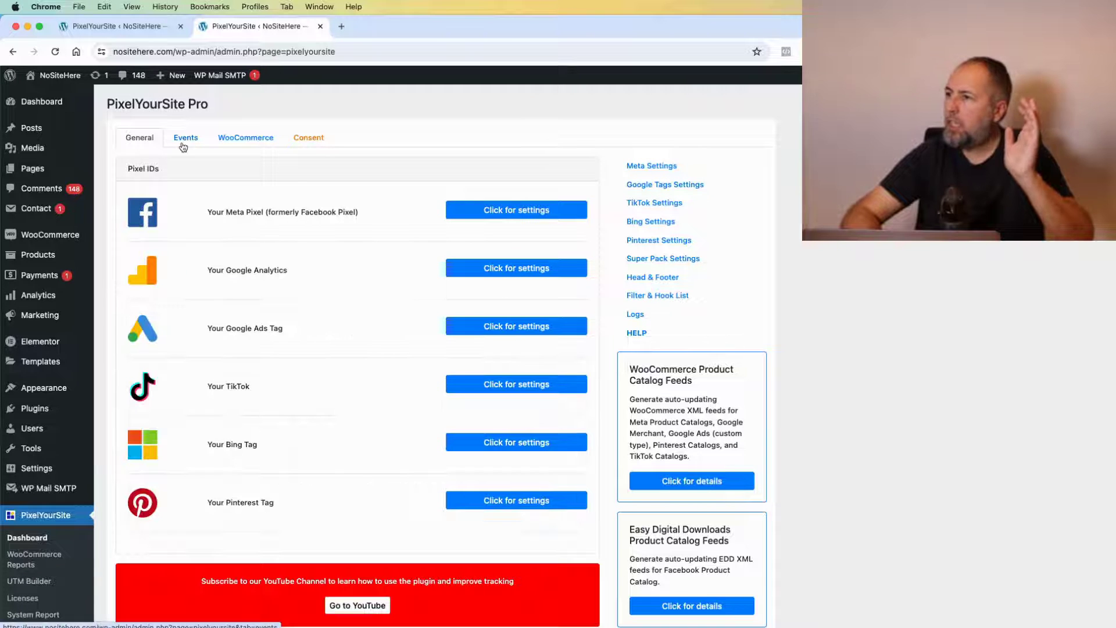
click(183, 147)
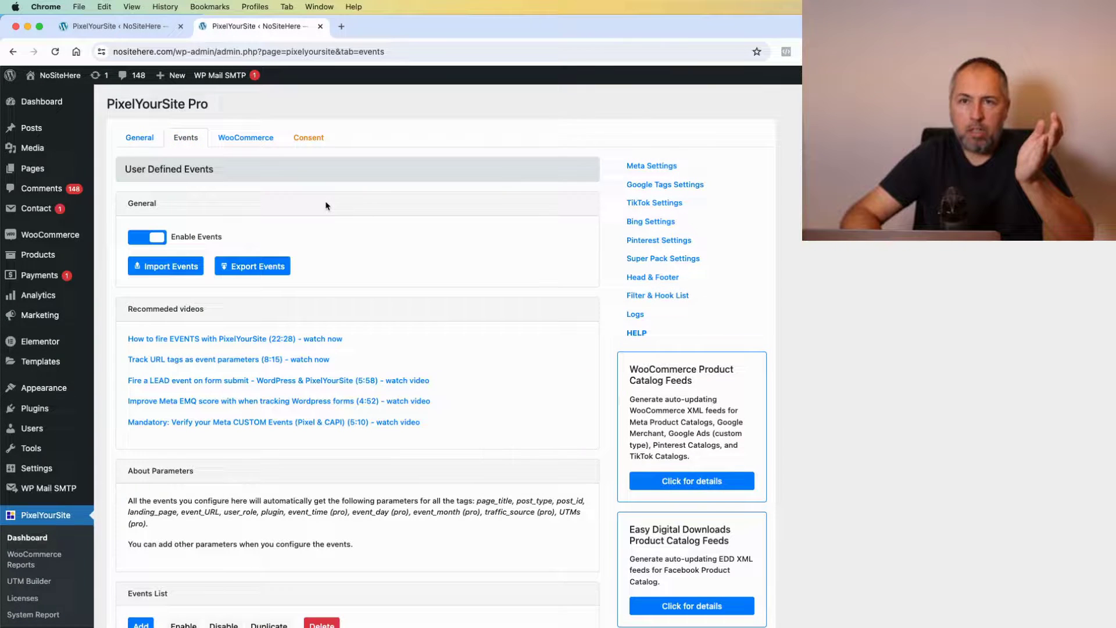
scroll(364, 278, down, 7)
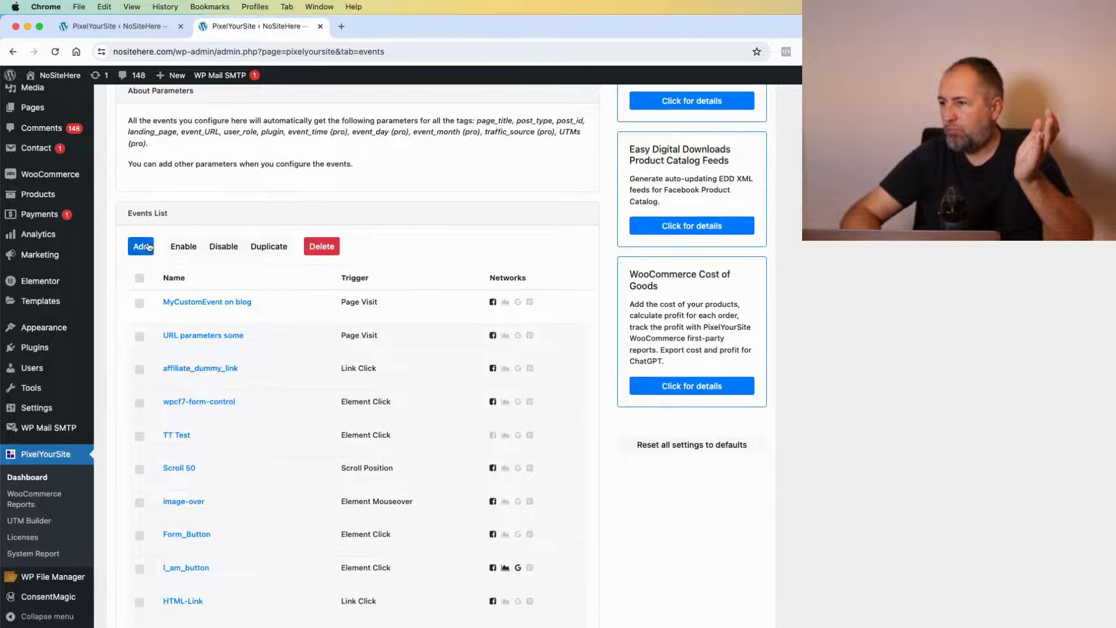
click(147, 246)
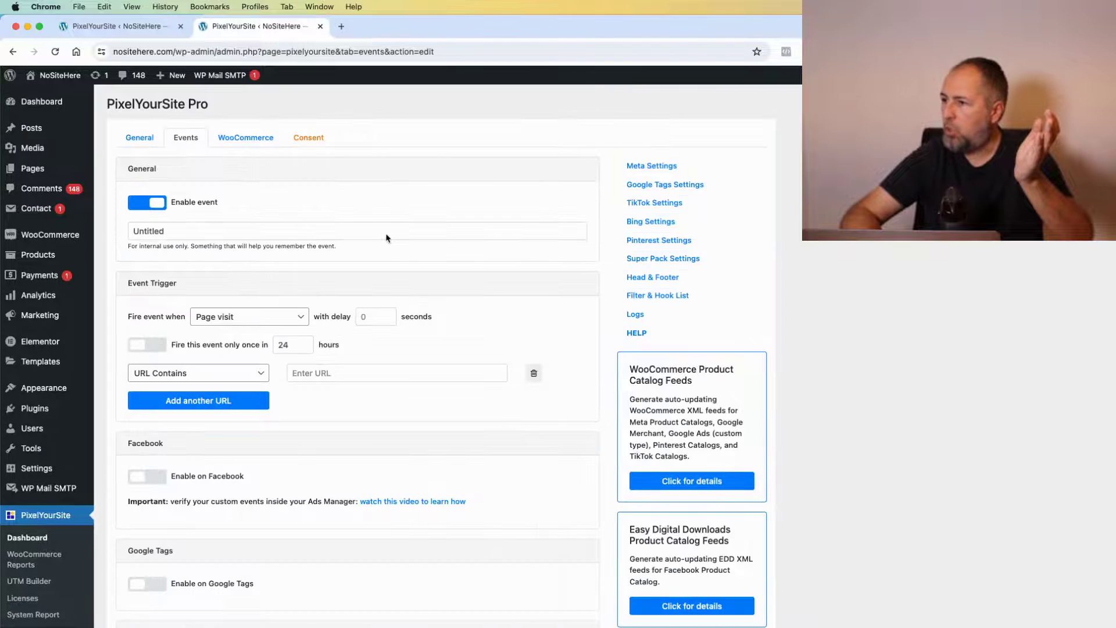
scroll(274, 227, down, 3)
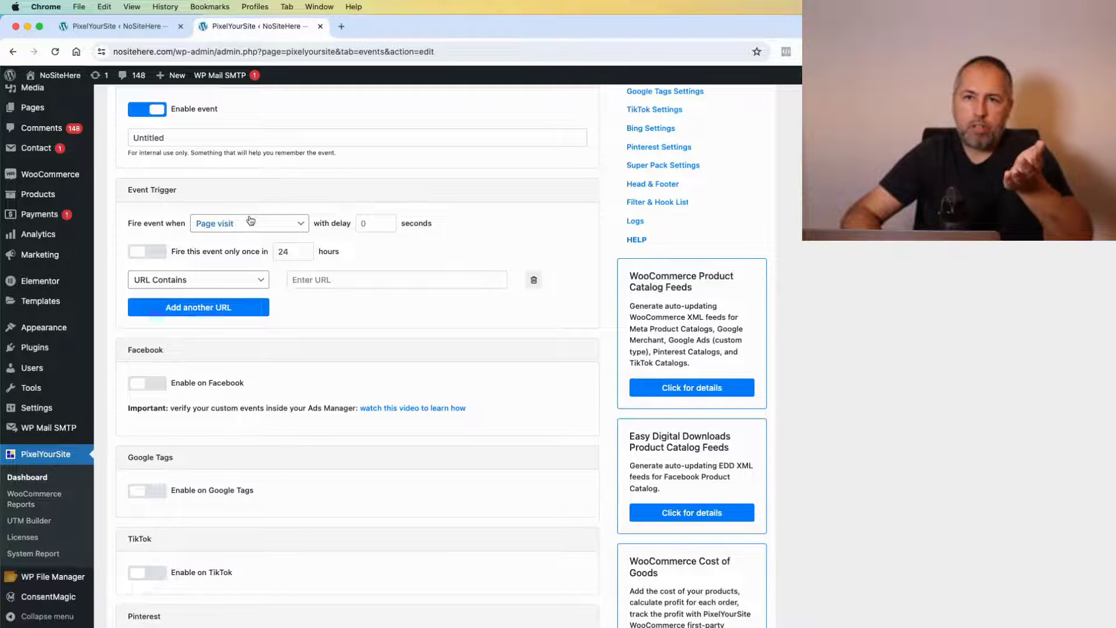
click(251, 220)
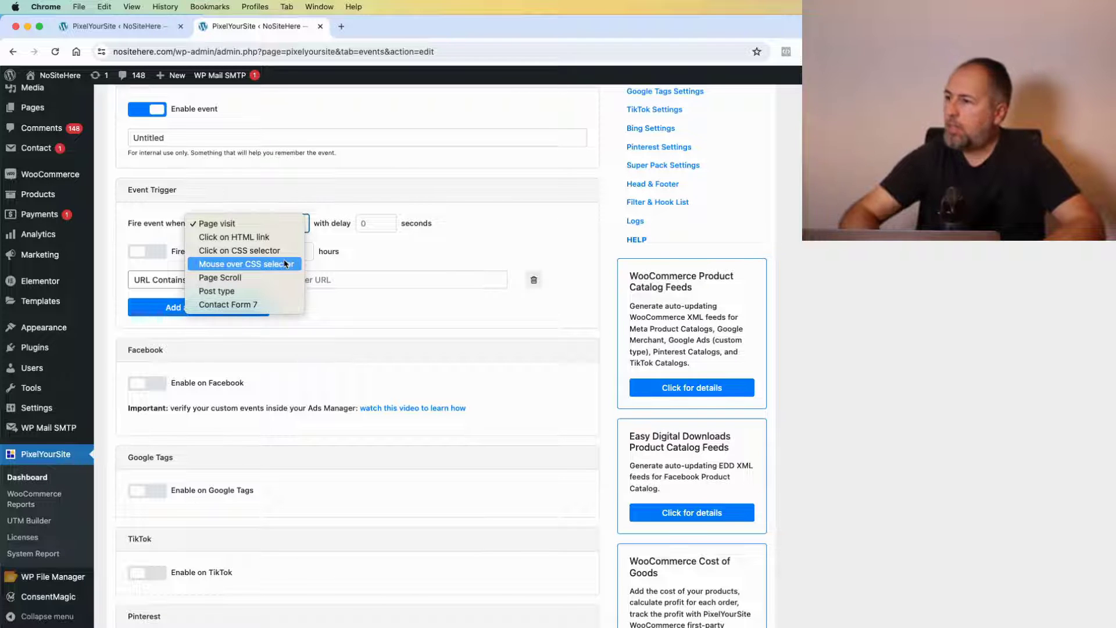
click(276, 279)
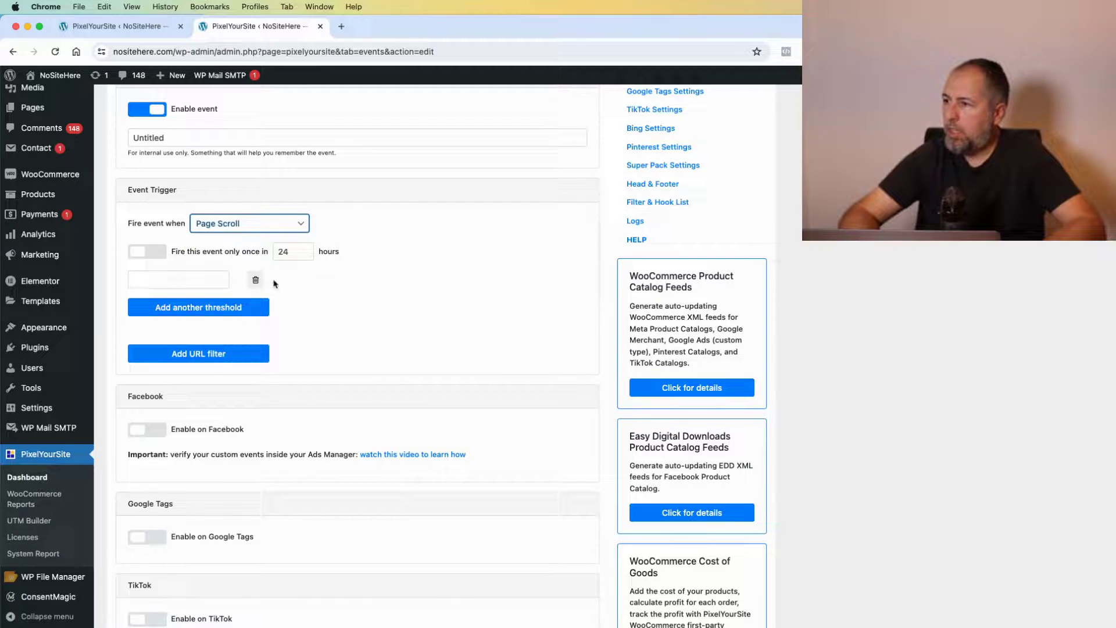
click(235, 227)
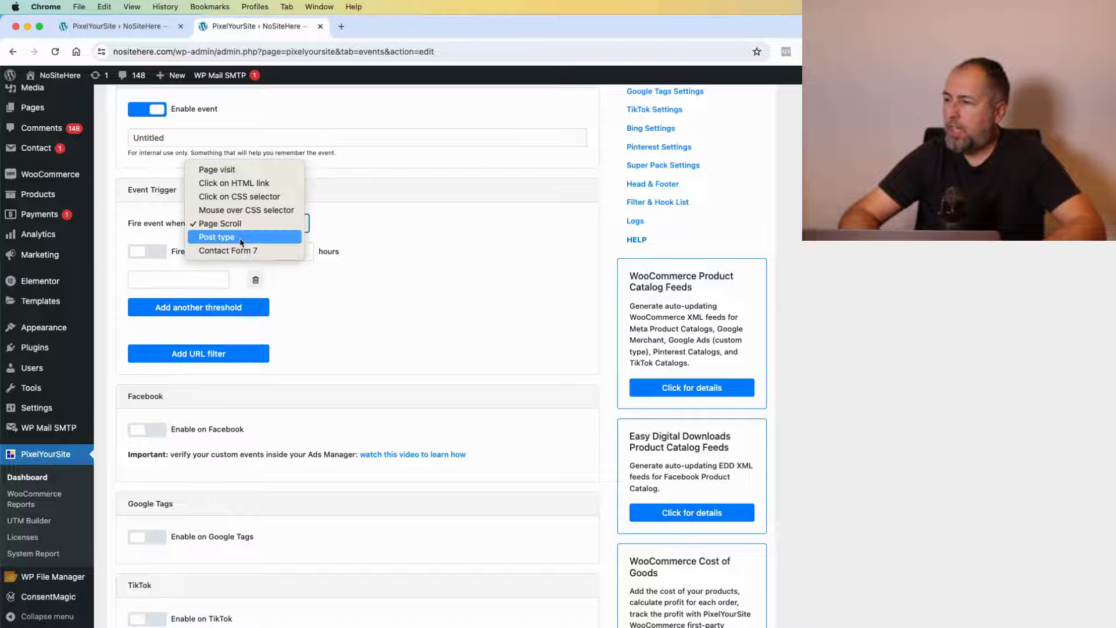
click(242, 242)
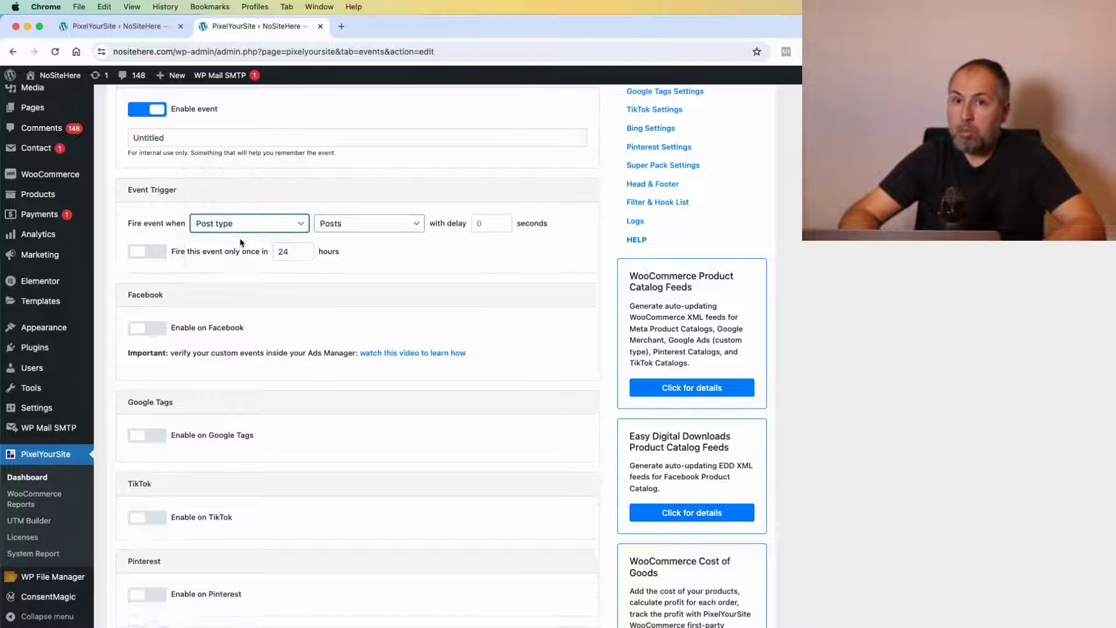
click(381, 226)
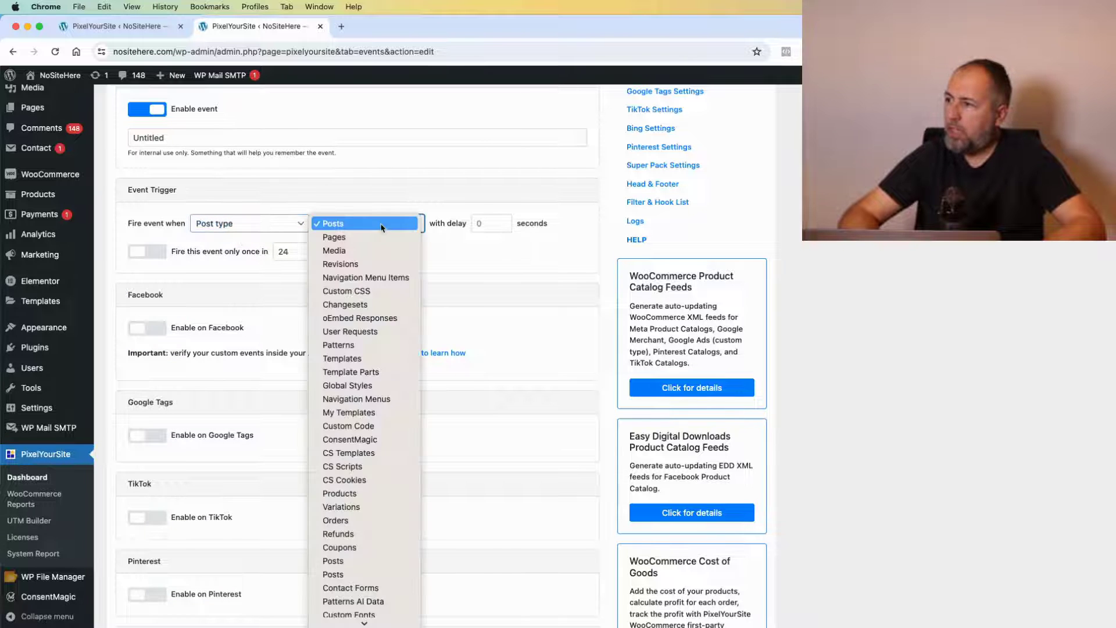
click(495, 346)
click(260, 225)
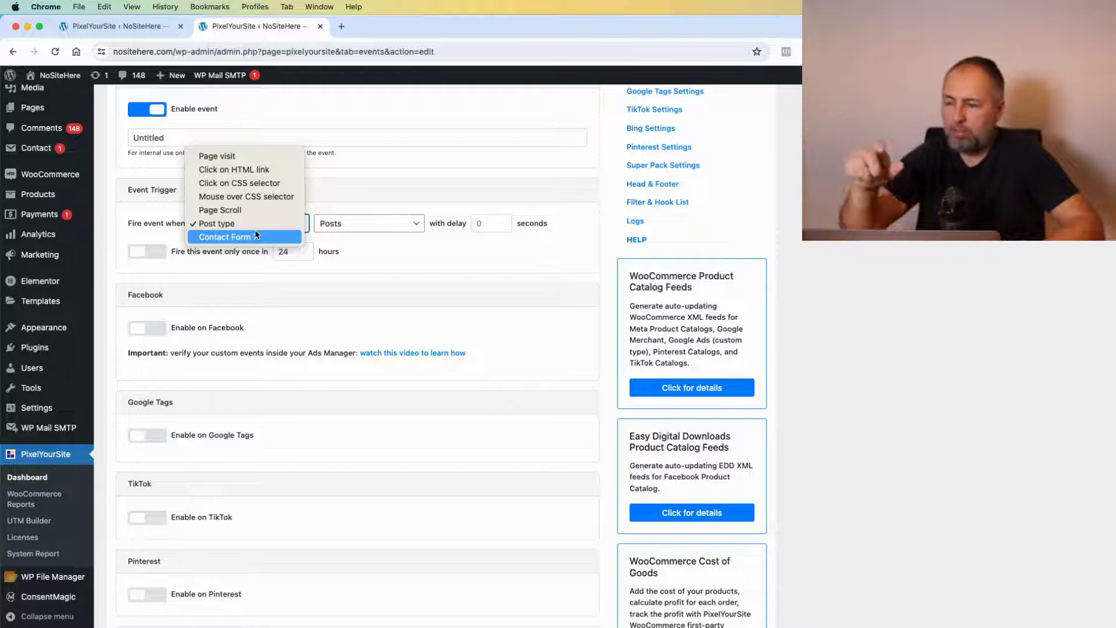
click(257, 235)
click(252, 283)
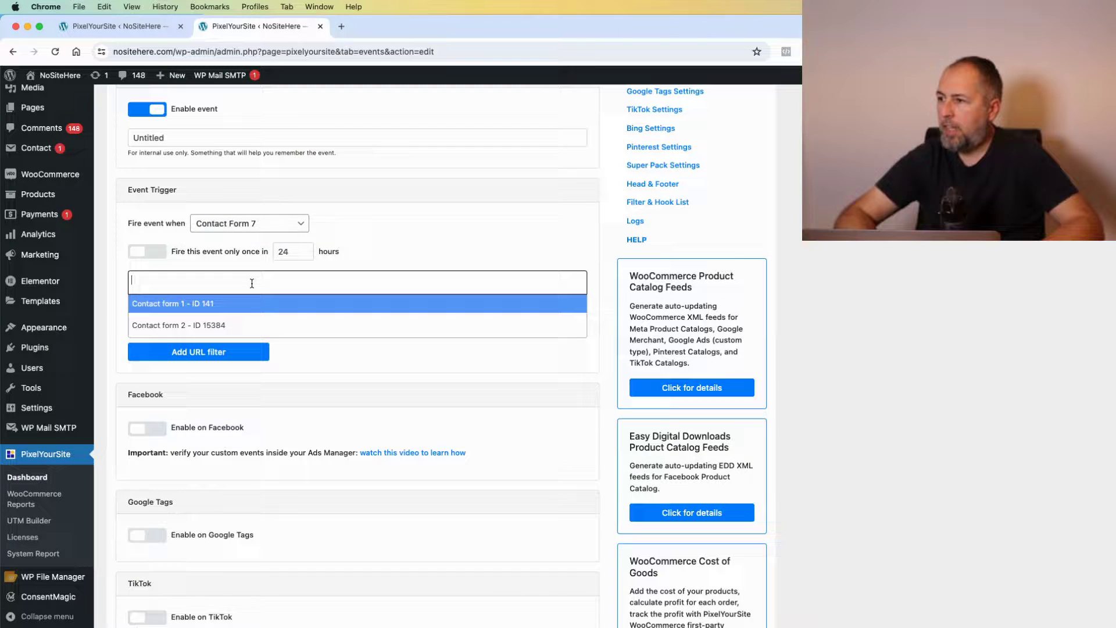
click(245, 308)
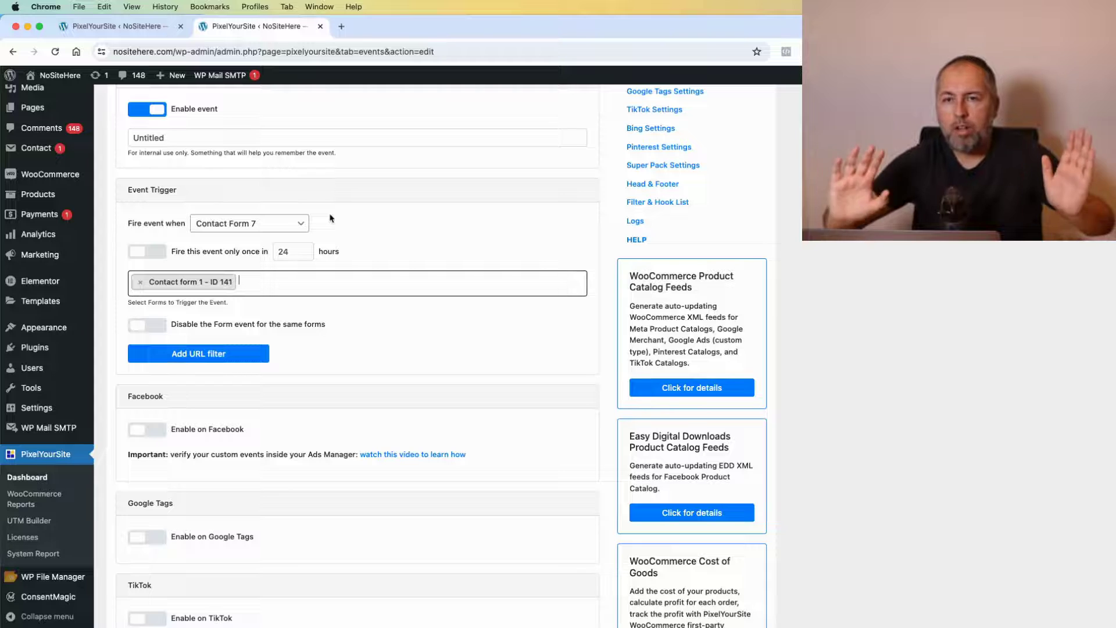
scroll(329, 218, down, 3)
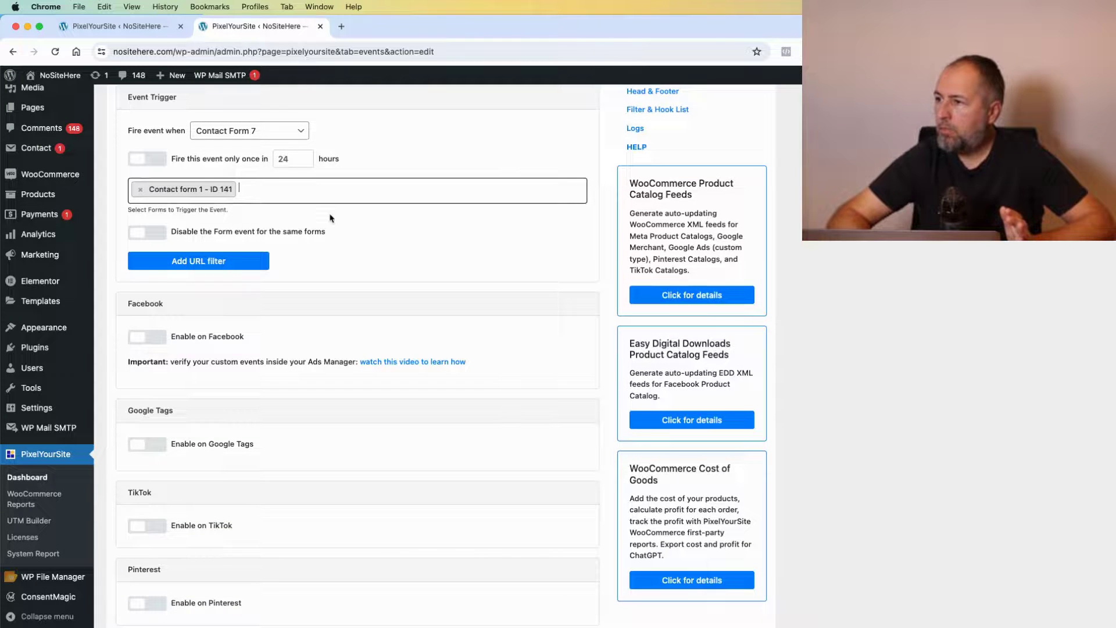
scroll(329, 218, down, 5)
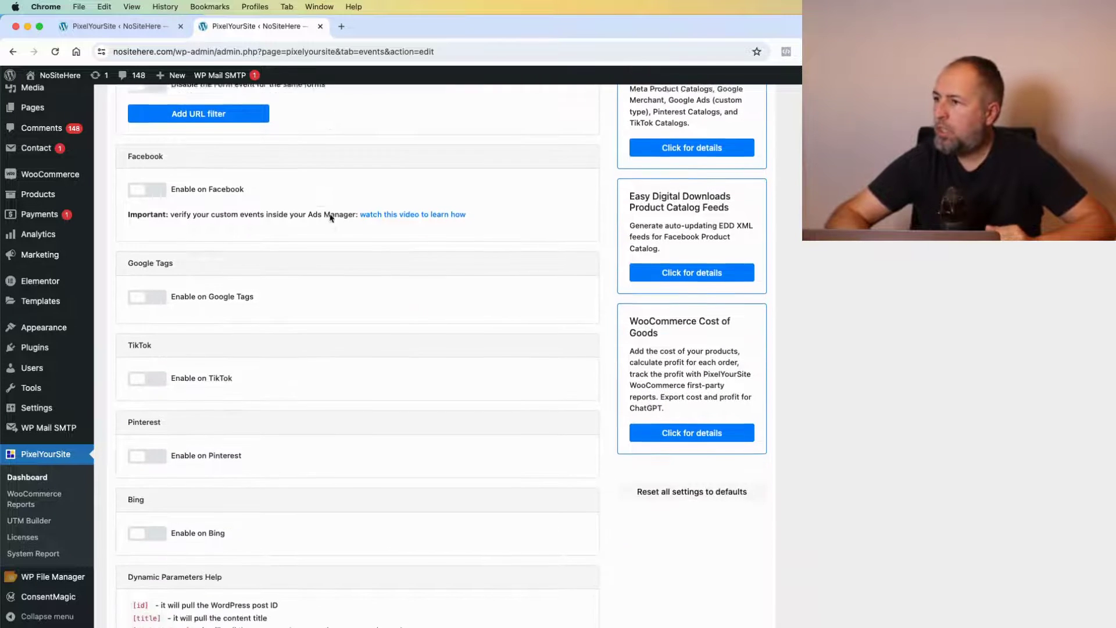
scroll(329, 218, down, 1)
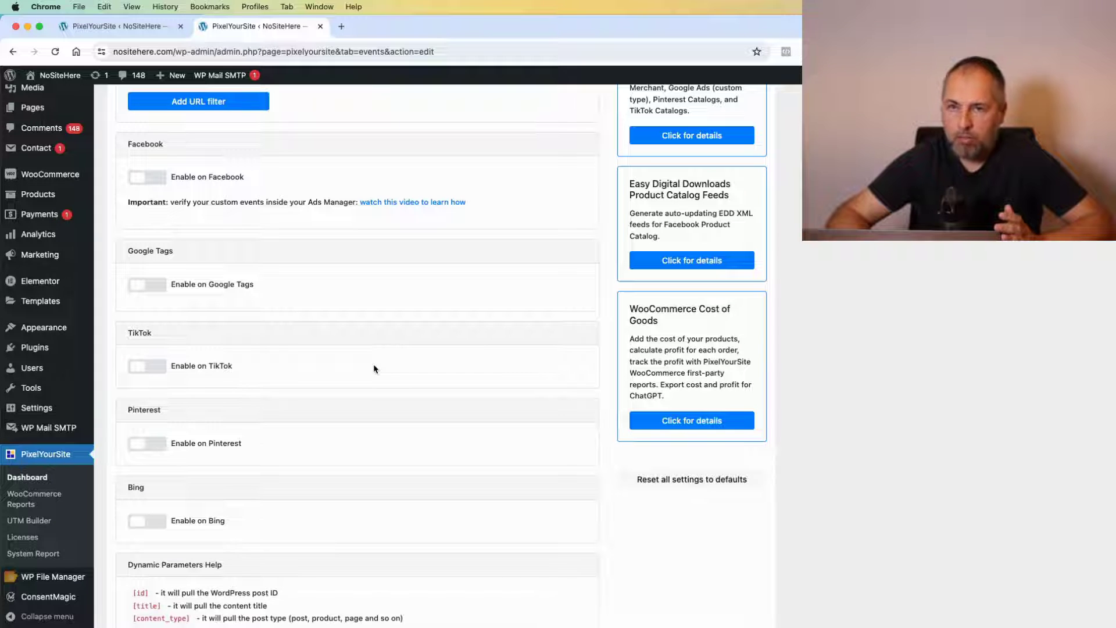
Step: Enable Google Tags on the event, firing only for the global Google Ads tag instead of all pixels
click(142, 284)
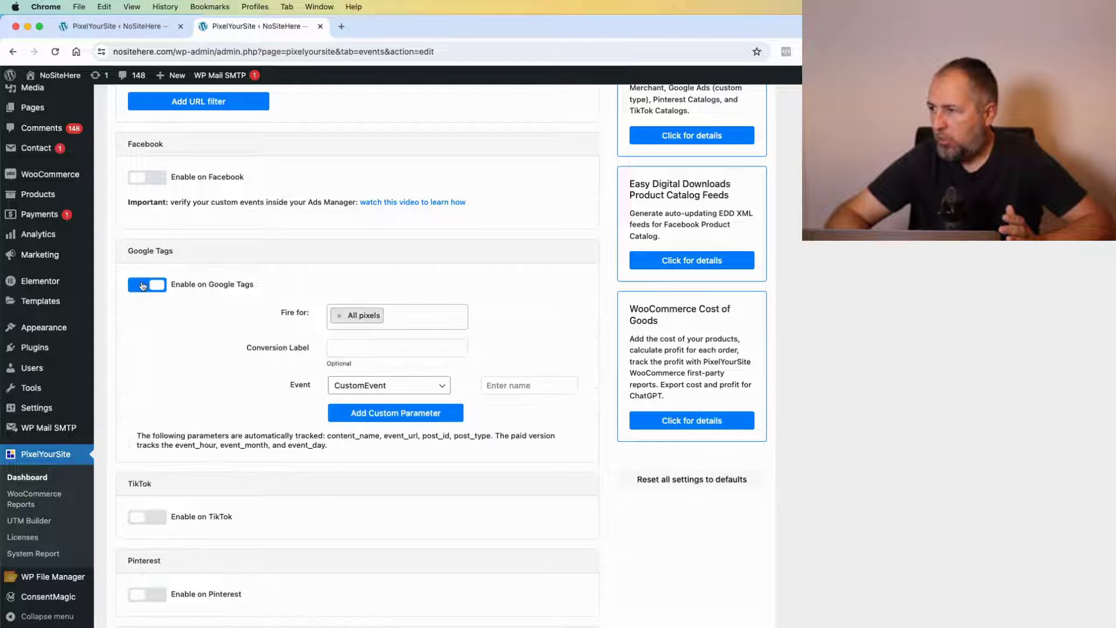
click(399, 318)
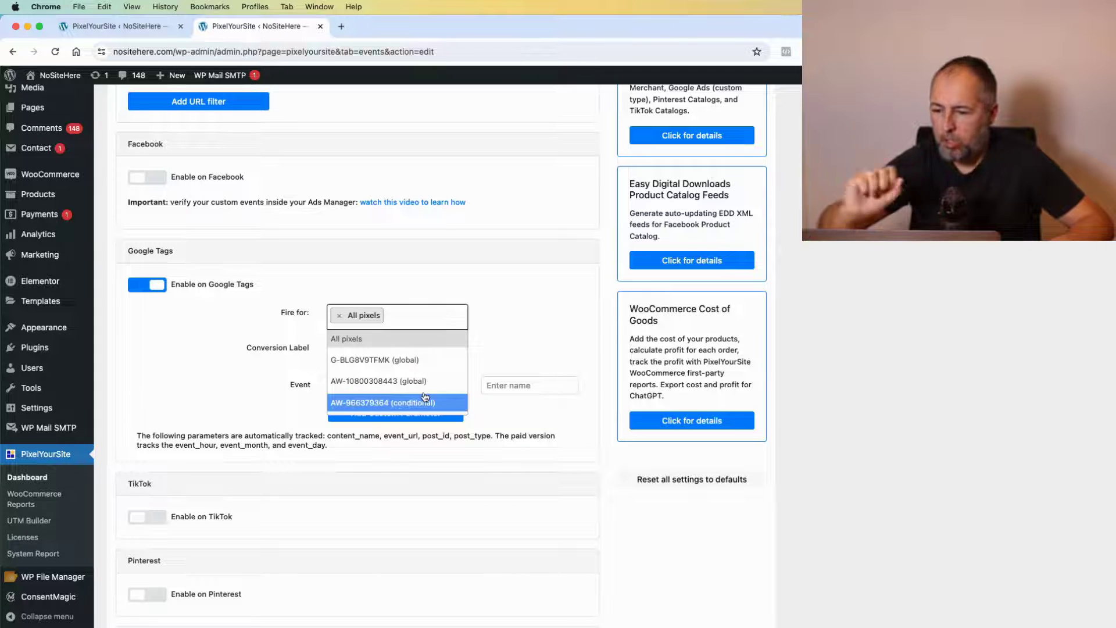
click(405, 358)
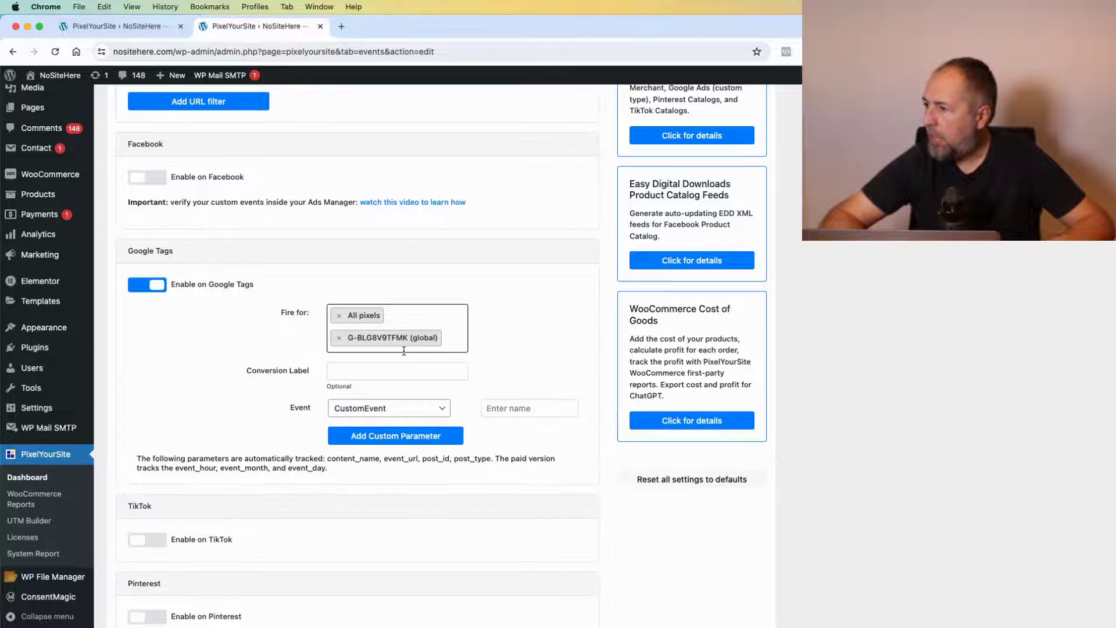
click(338, 317)
click(528, 296)
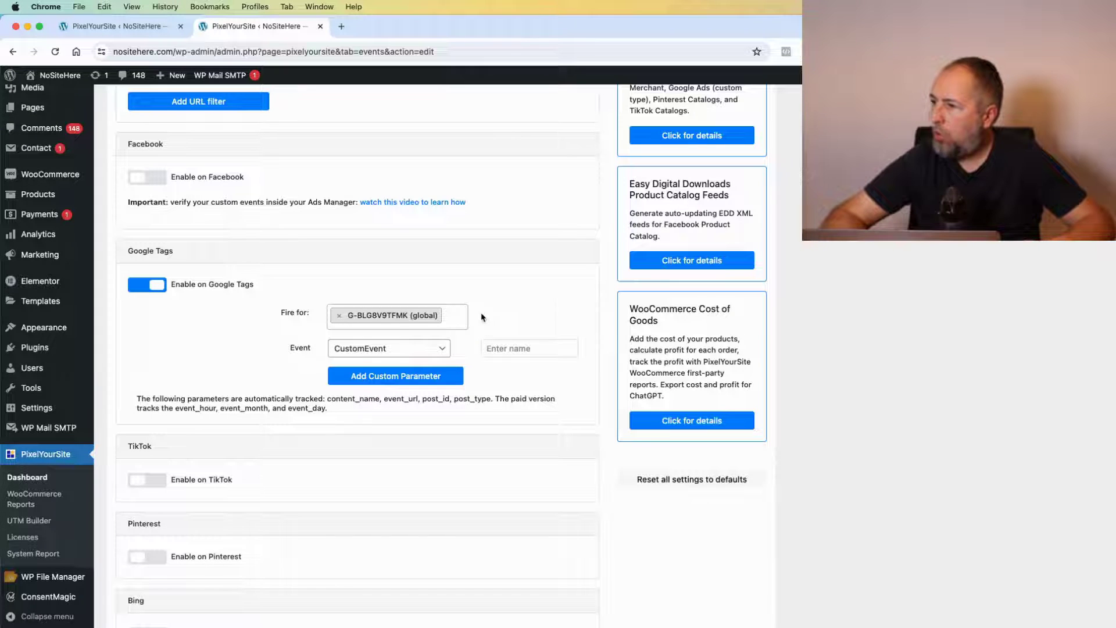
click(339, 317)
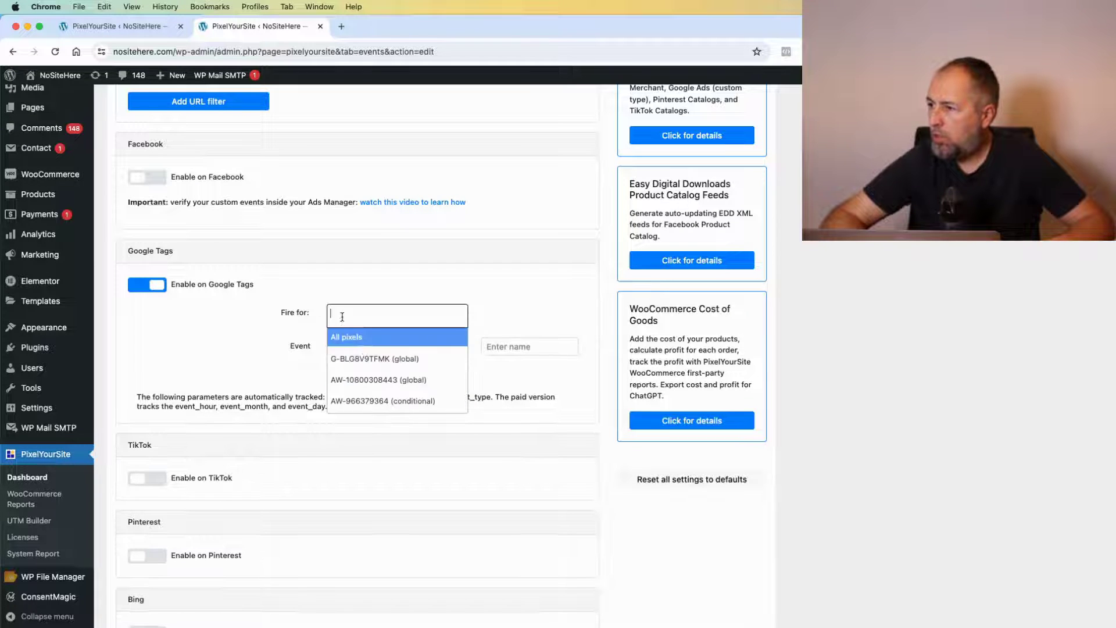
click(367, 381)
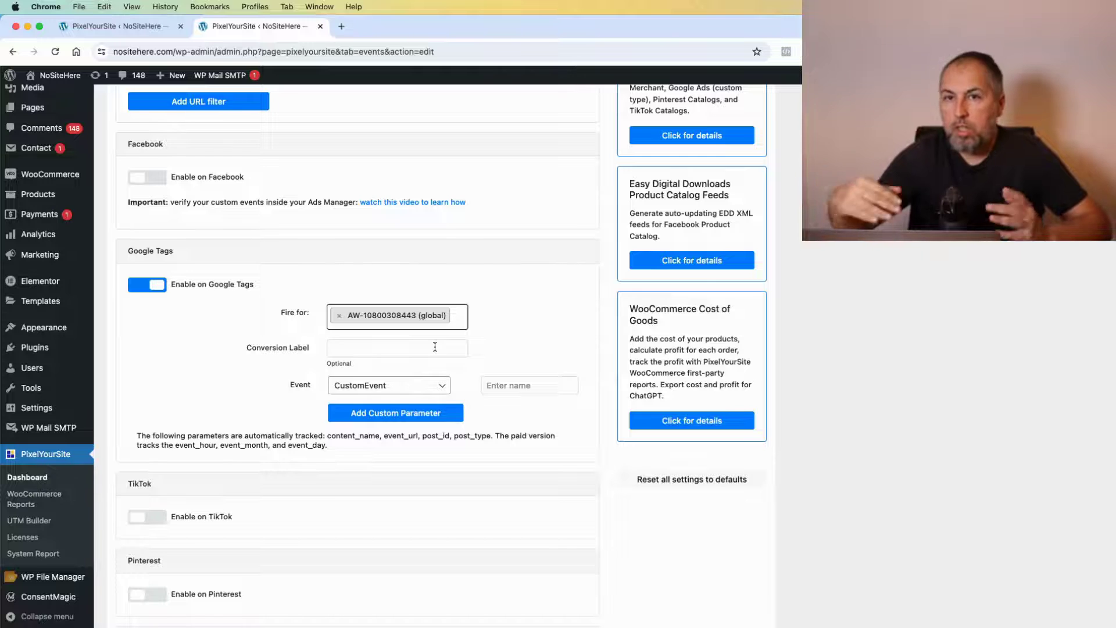
Step: Close the pixel target list, then add and discard an empty custom parameter row
click(517, 340)
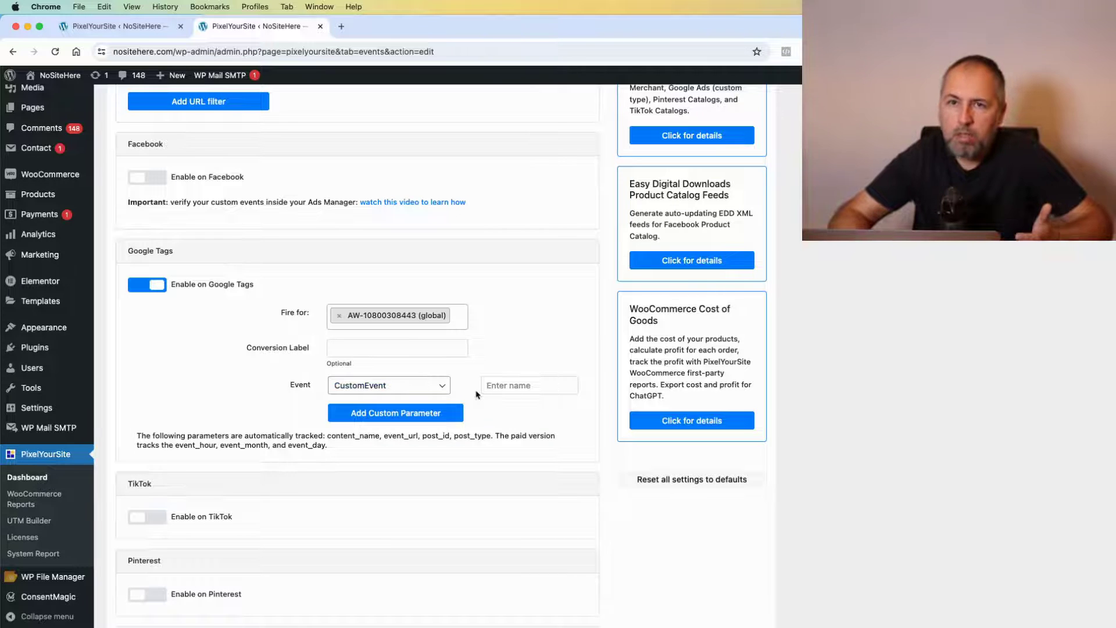
click(511, 386)
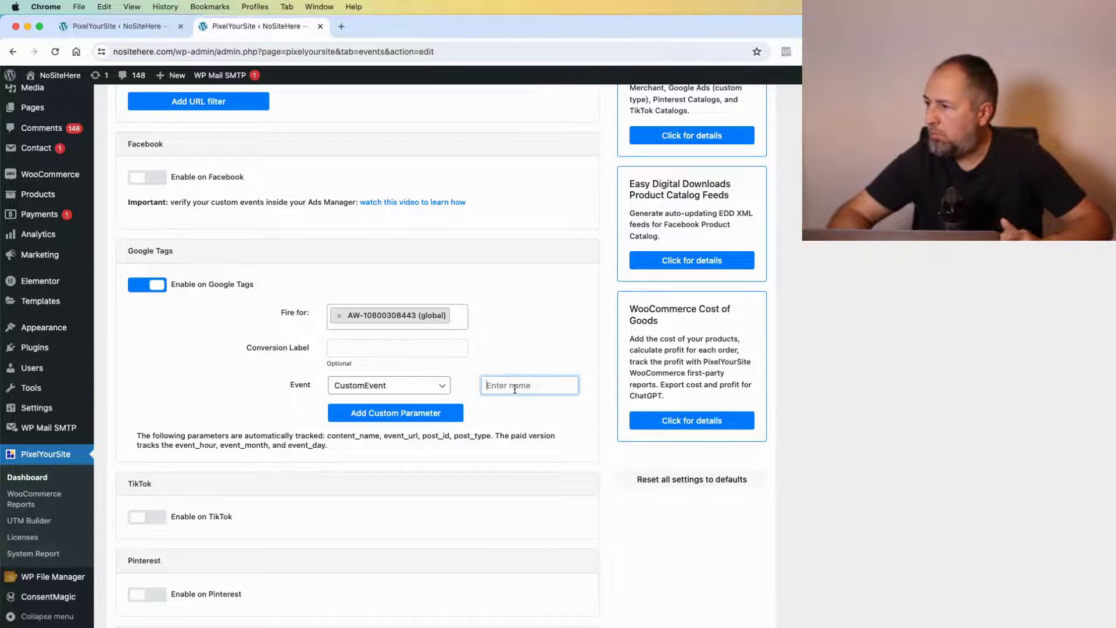
click(403, 412)
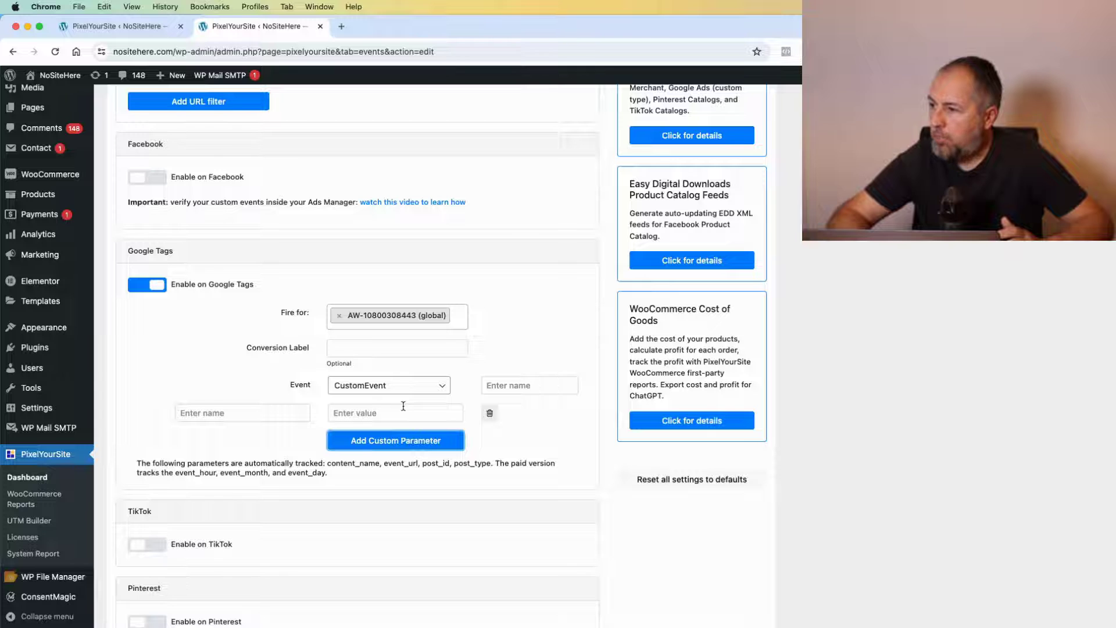
click(259, 412)
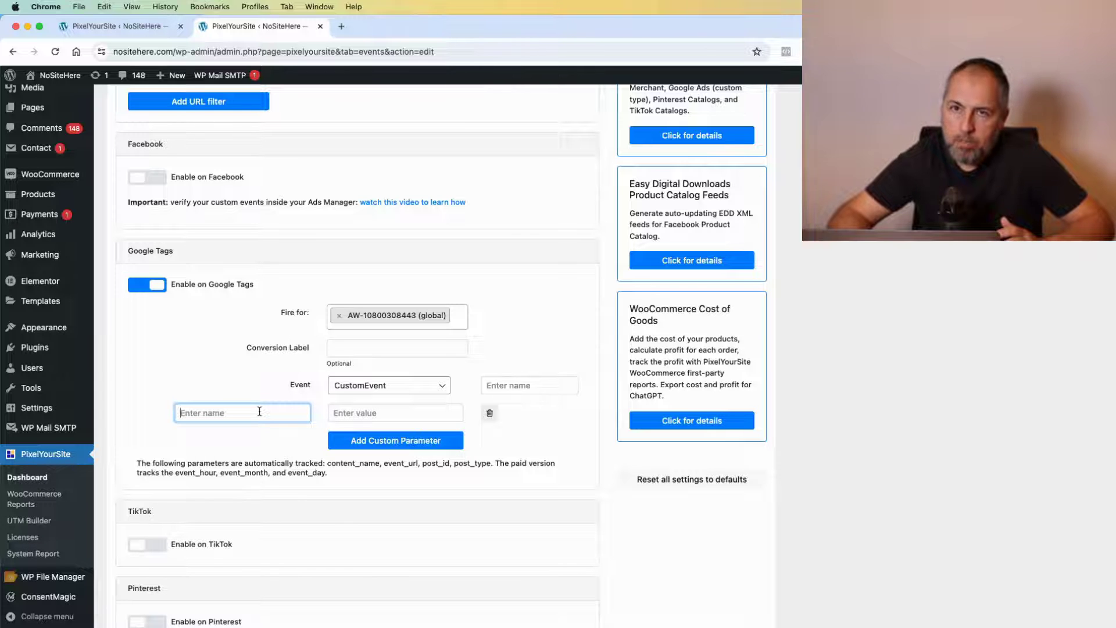
click(489, 413)
Step: Change the Google Tags event type to add_to_cart
click(406, 389)
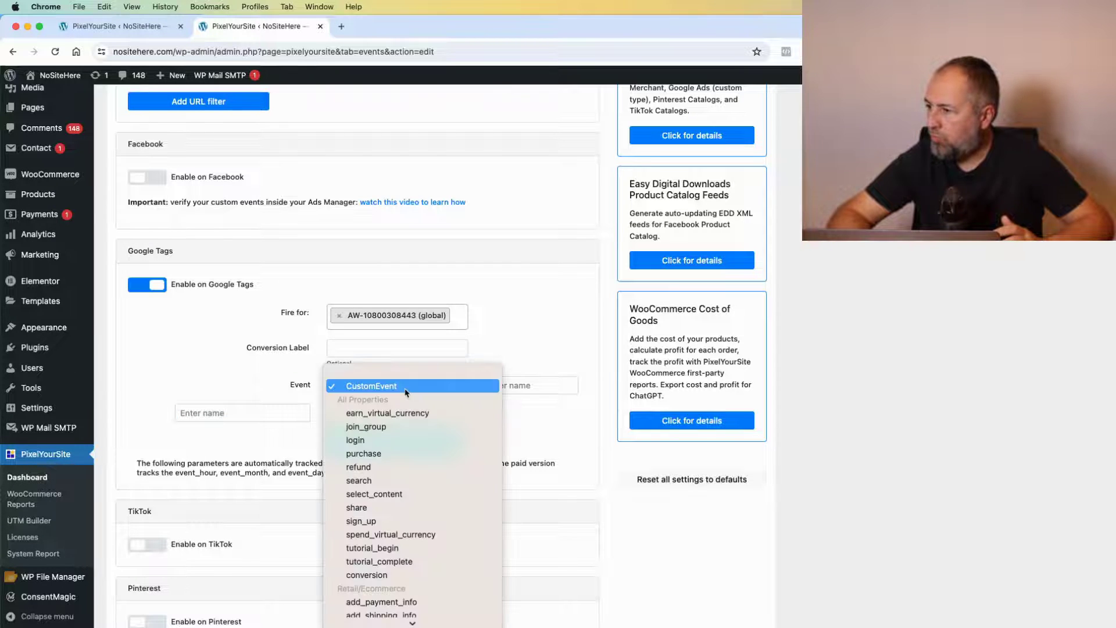
scroll(406, 391, down, 15)
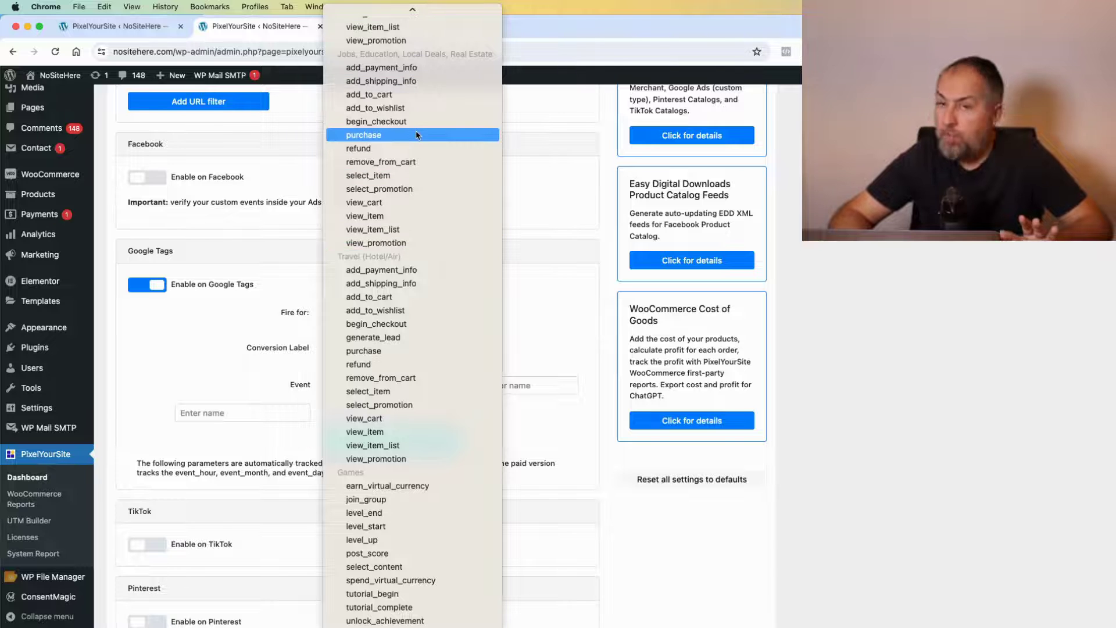
click(369, 297)
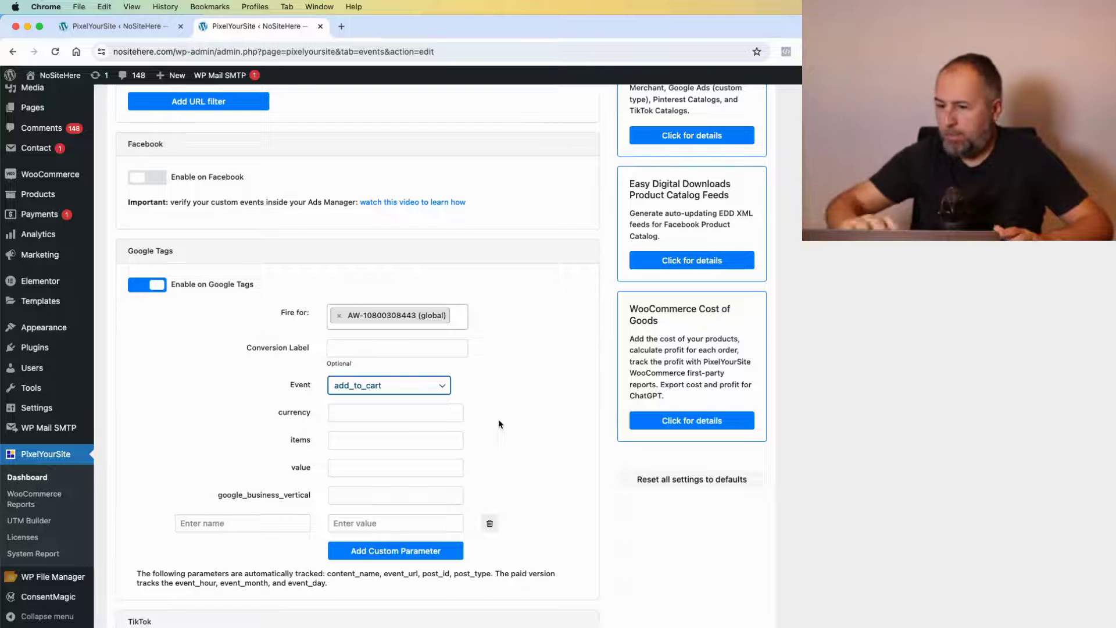
Step: Switch the Google Tags event type to purchase, showing its transaction_id, value, currency, tax and shipping fields
click(389, 385)
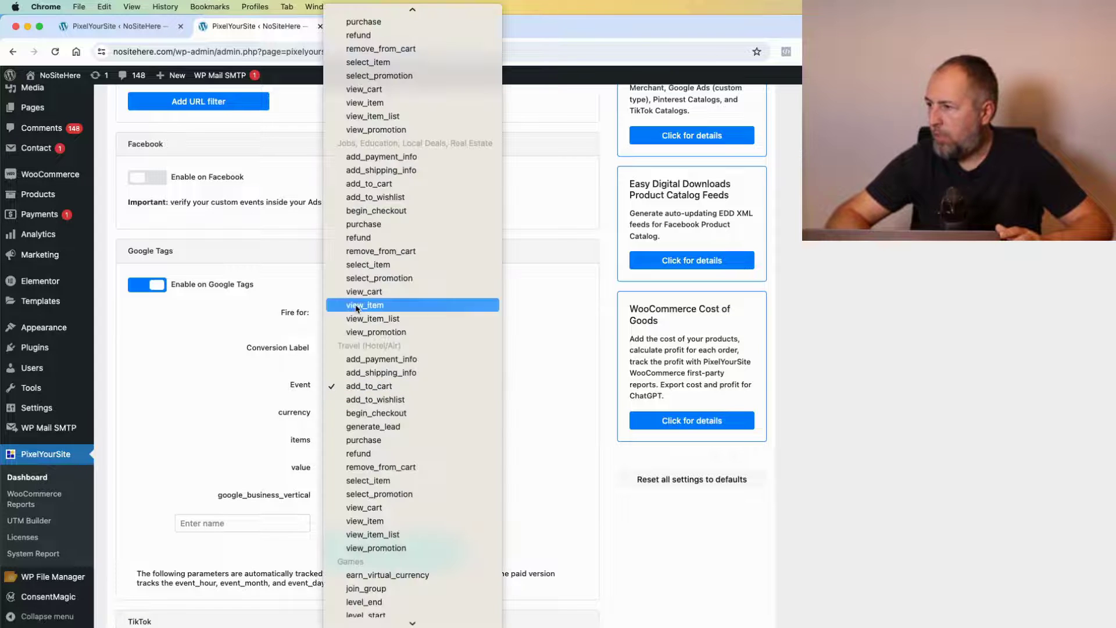
click(380, 24)
scroll(495, 417, down, 5)
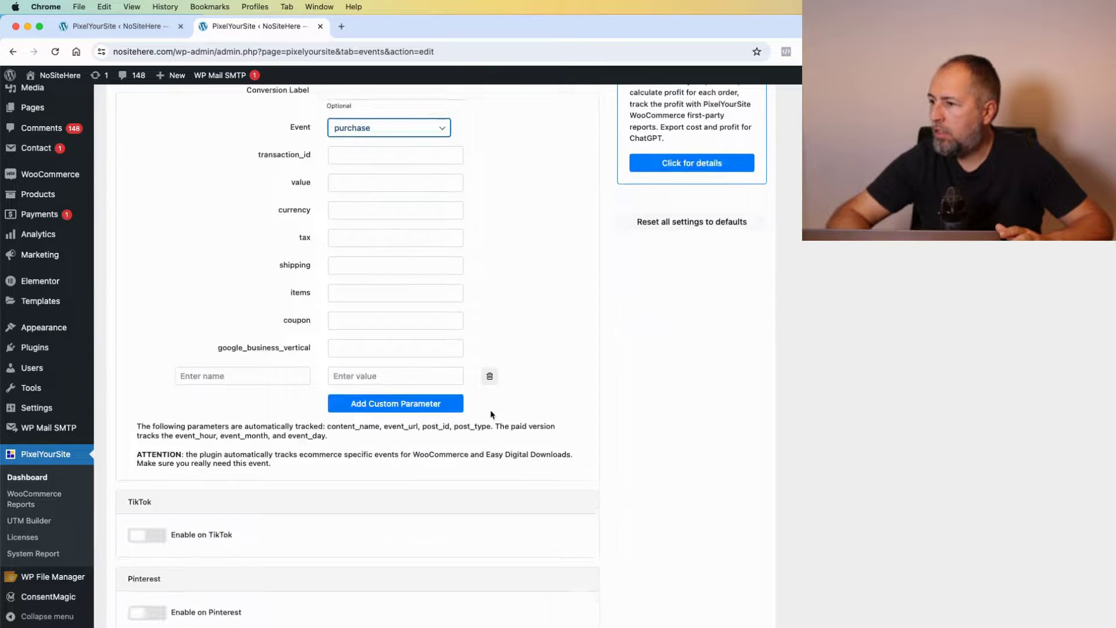
scroll(588, 394, down, 5)
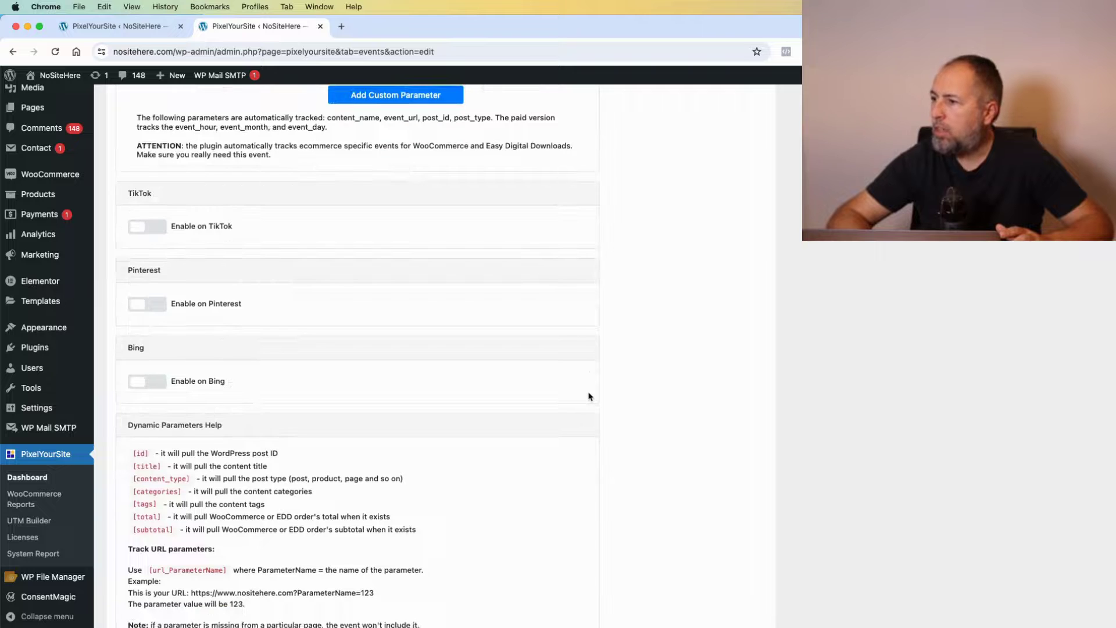
scroll(589, 396, down, 4)
scroll(589, 396, up, 3)
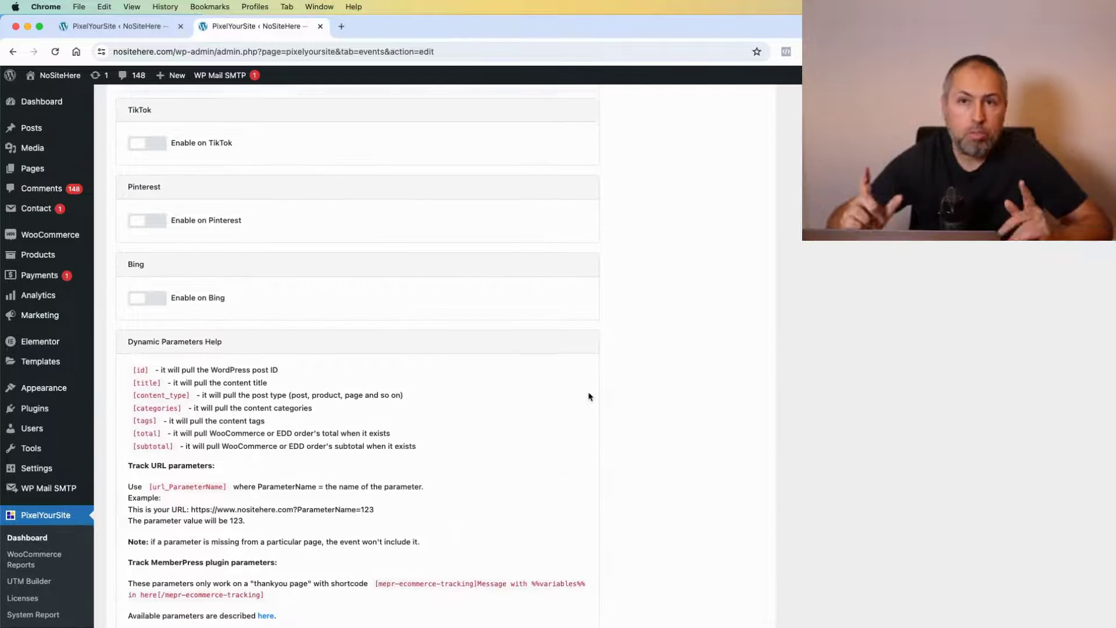
scroll(175, 349, down, 1)
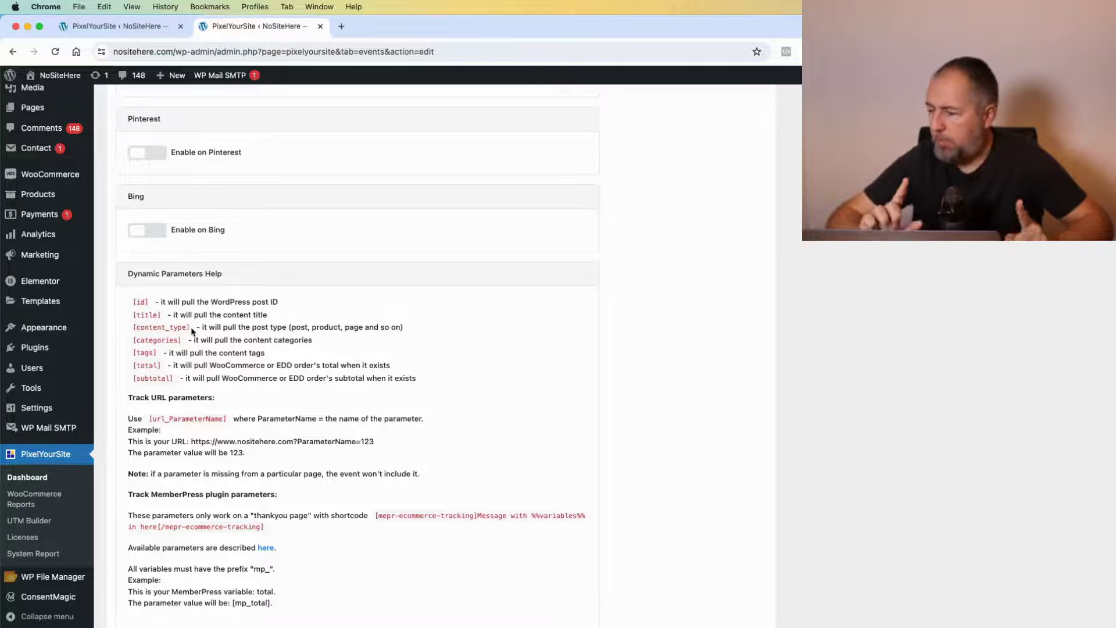
scroll(533, 402, up, 10)
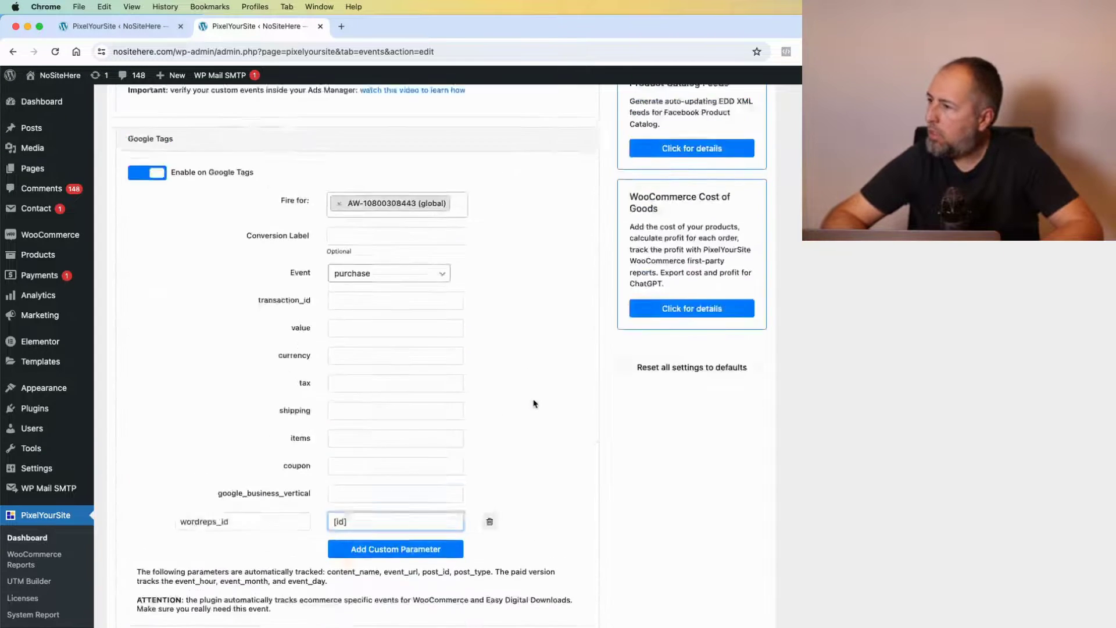
scroll(533, 402, up, 1)
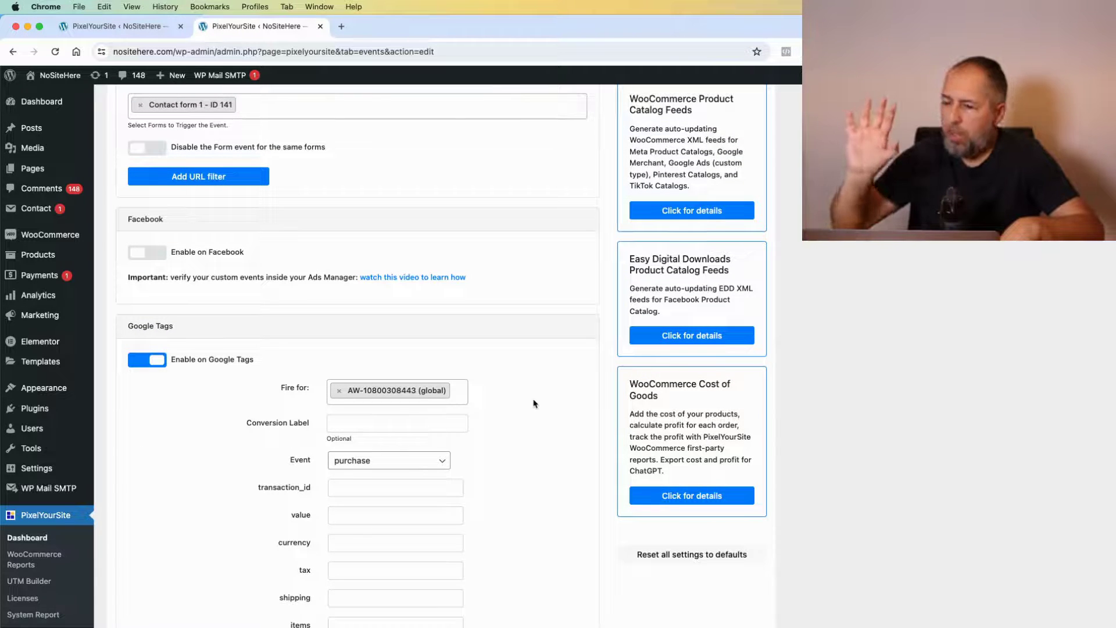
scroll(533, 403, down, 10)
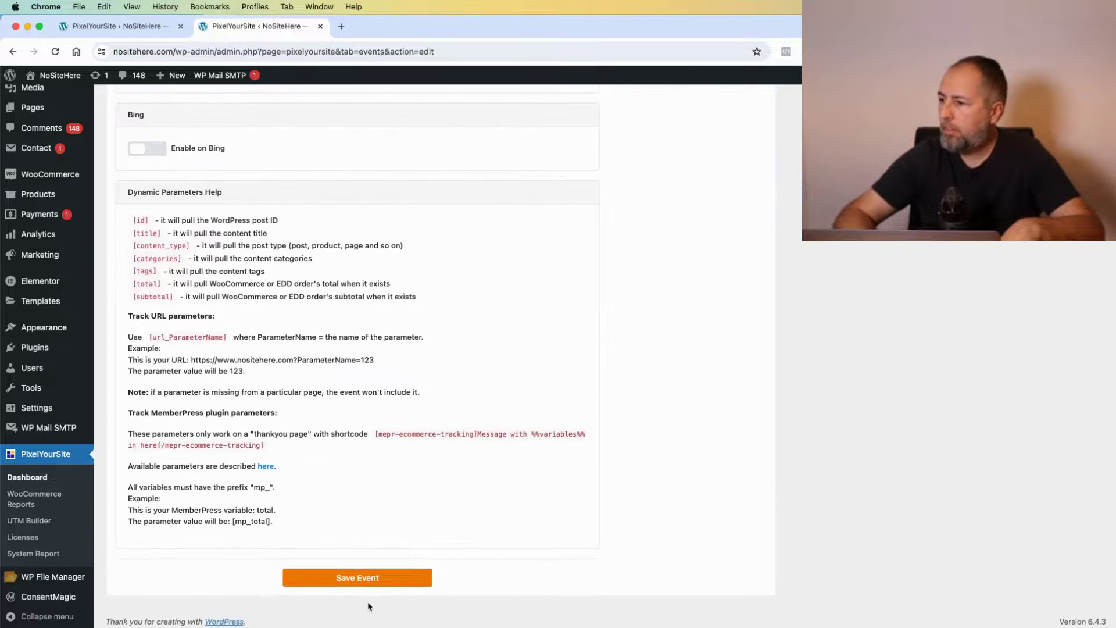
scroll(473, 261, up, 15)
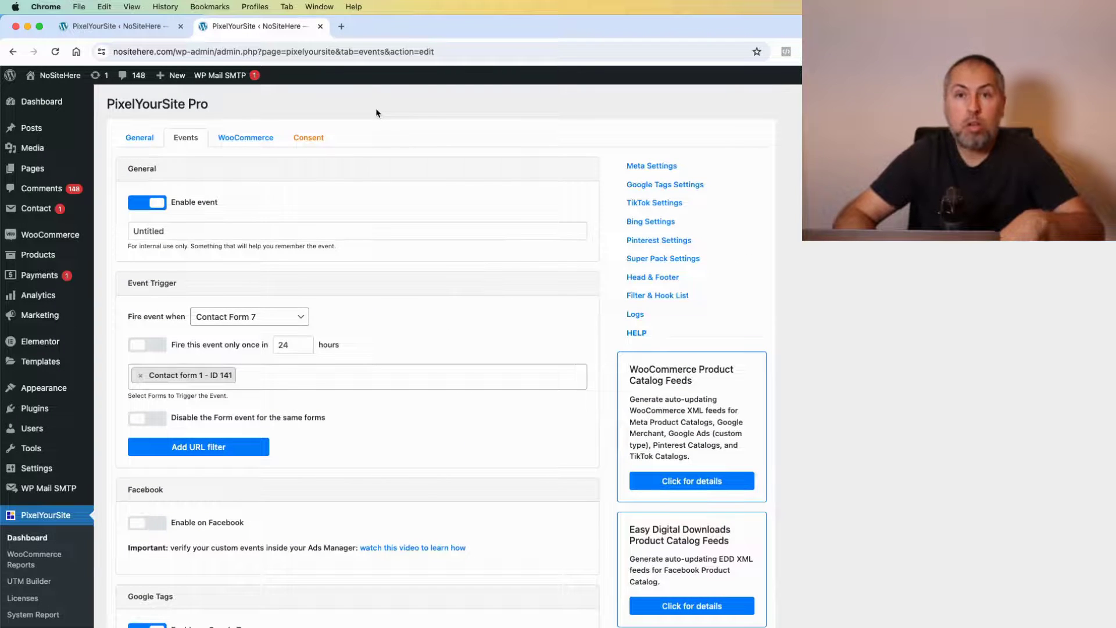